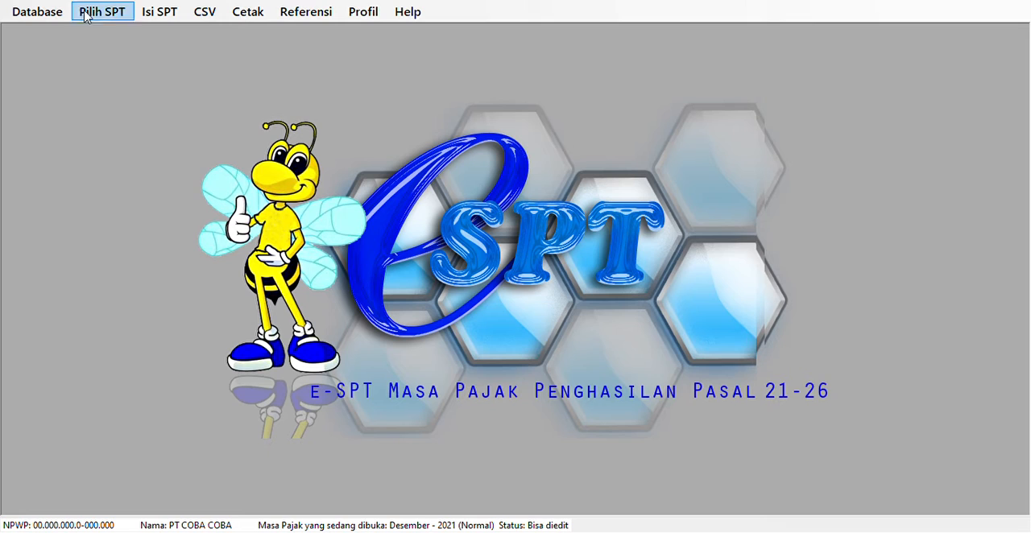
Open the December 2021 SPT with Pembetulan 0 from the list of created returns.
{"action": "left_click", "coordinate": [37, 12]}
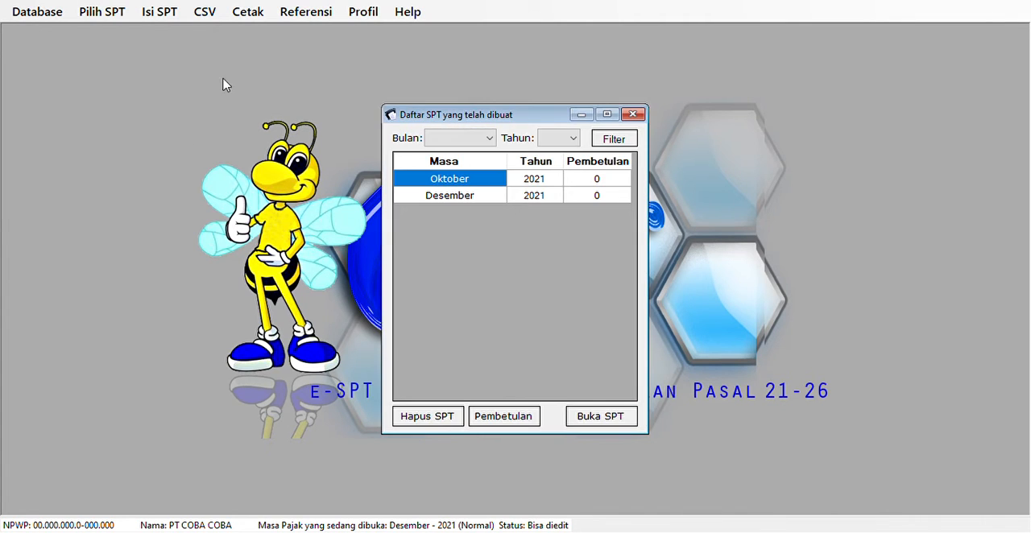
{"action": "left_click", "coordinate": [578, 200]}
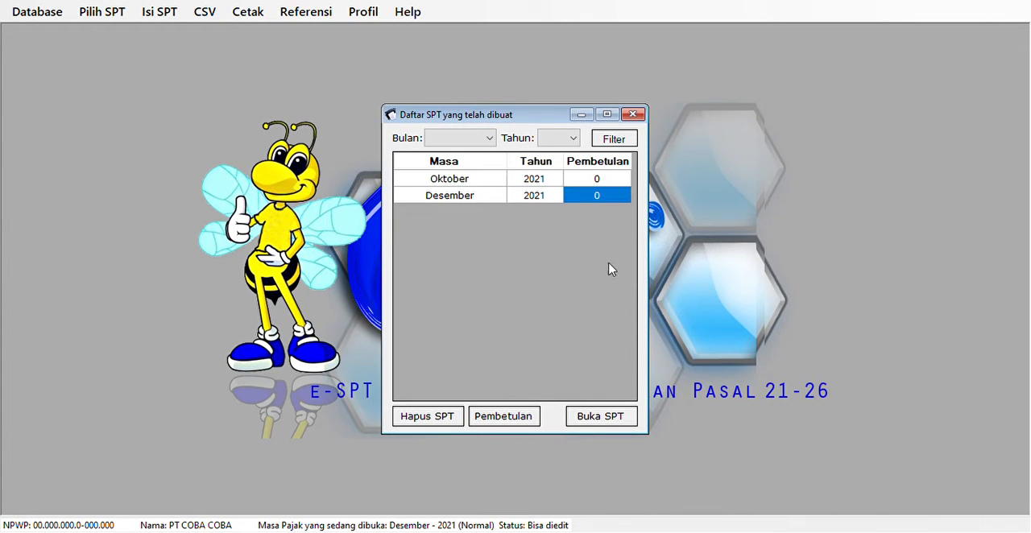
{"action": "left_click", "coordinate": [612, 418]}
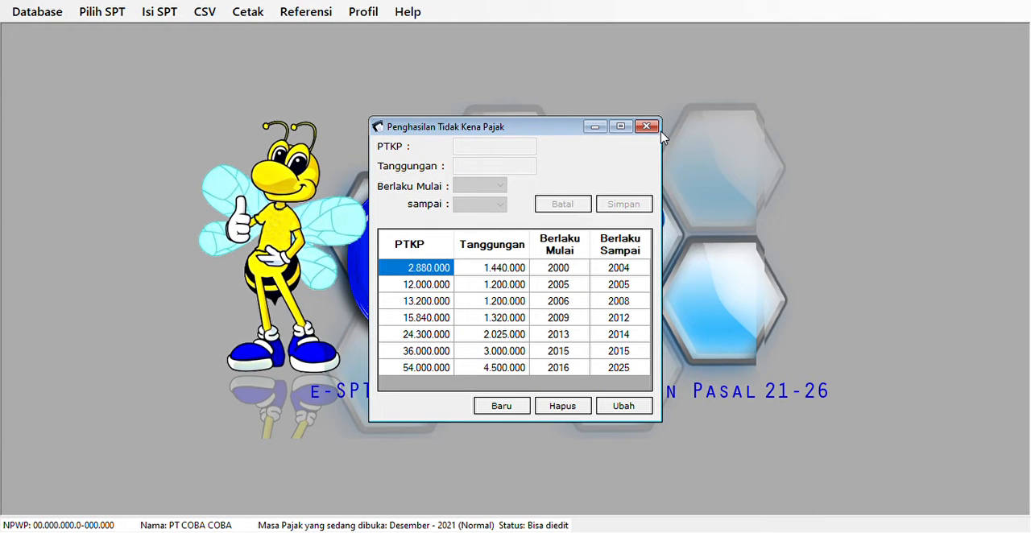
Close the PTKP reference window and create a new entry in Daftar Bukti Potong A1.
{"action": "left_click", "coordinate": [647, 126]}
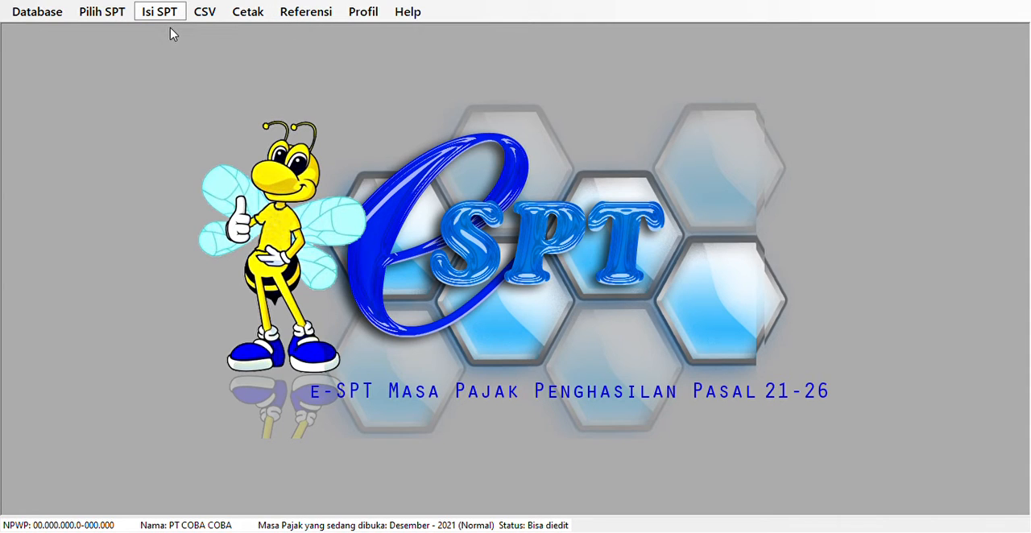
{"action": "left_click", "coordinate": [439, 84]}
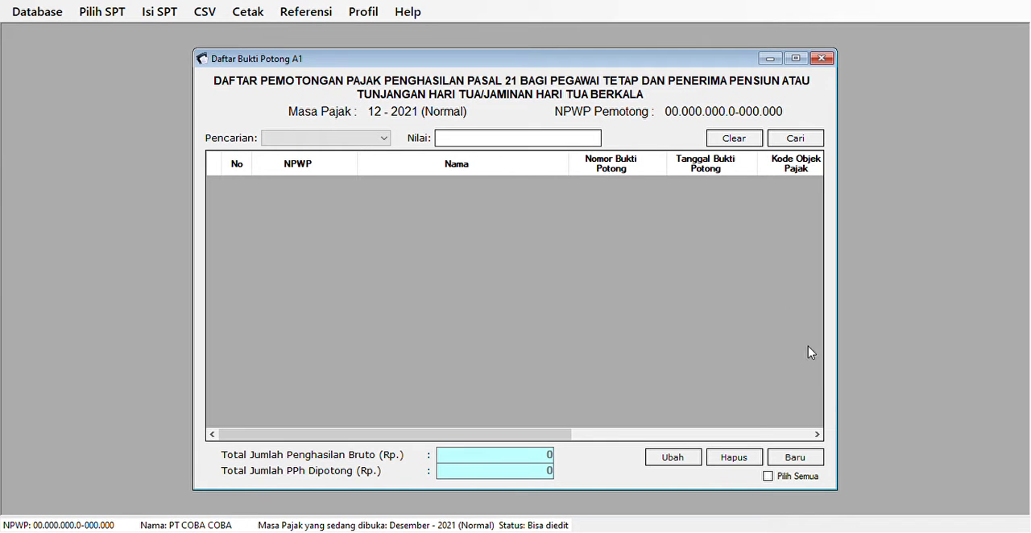
{"action": "left_click", "coordinate": [795, 458]}
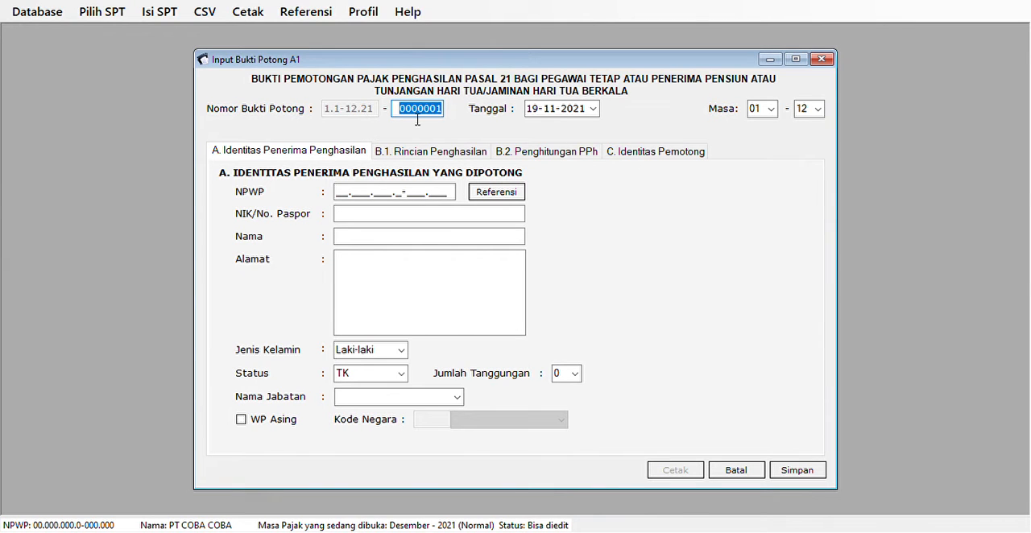
Set the withholding slip's date to 31-12-2021.
{"action": "left_click", "coordinate": [535, 110]}
{"action": "type", "text": "13"}
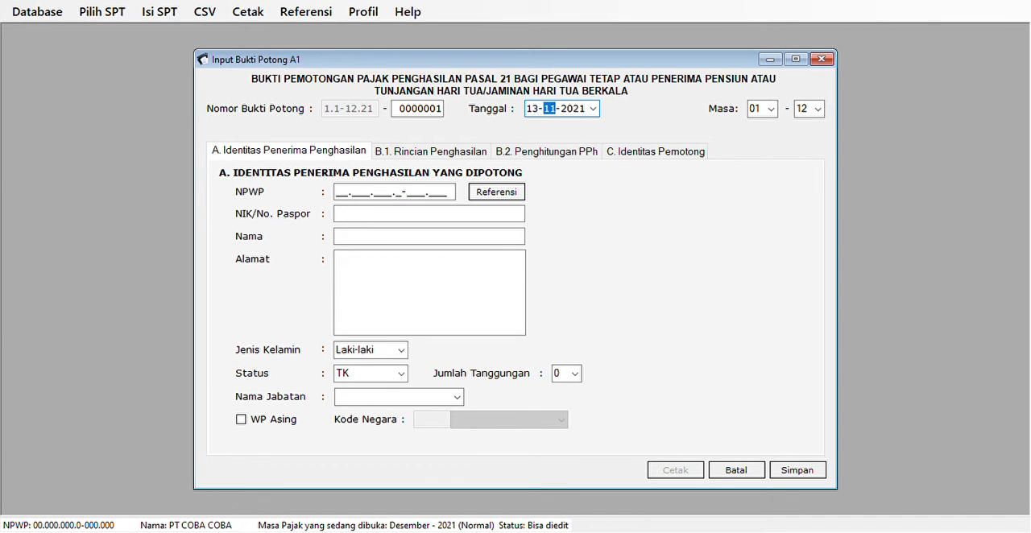
{"action": "key", "text": "Left"}
{"action": "type", "text": "31"}
{"action": "key", "text": "Tab"}
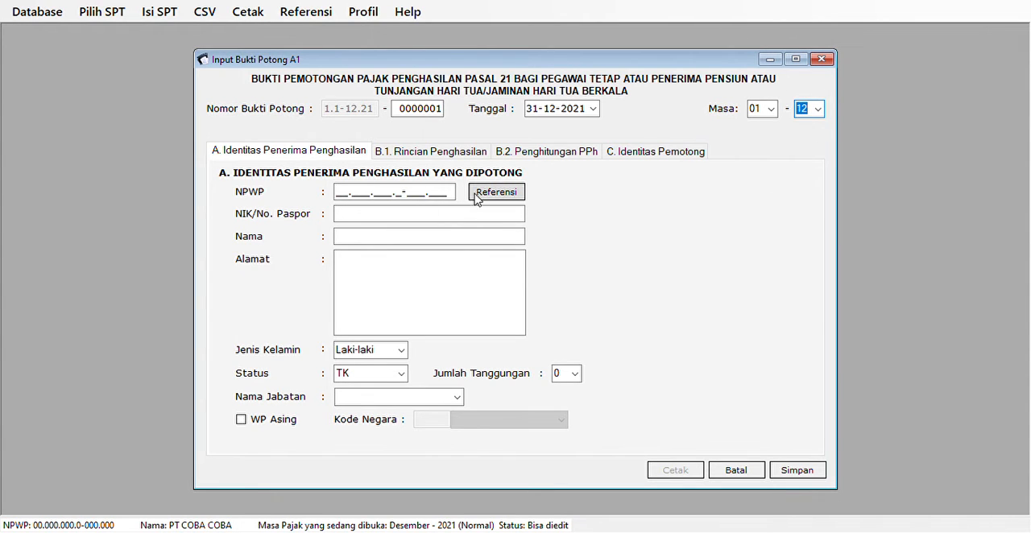
{"action": "left_click", "coordinate": [335, 194]}
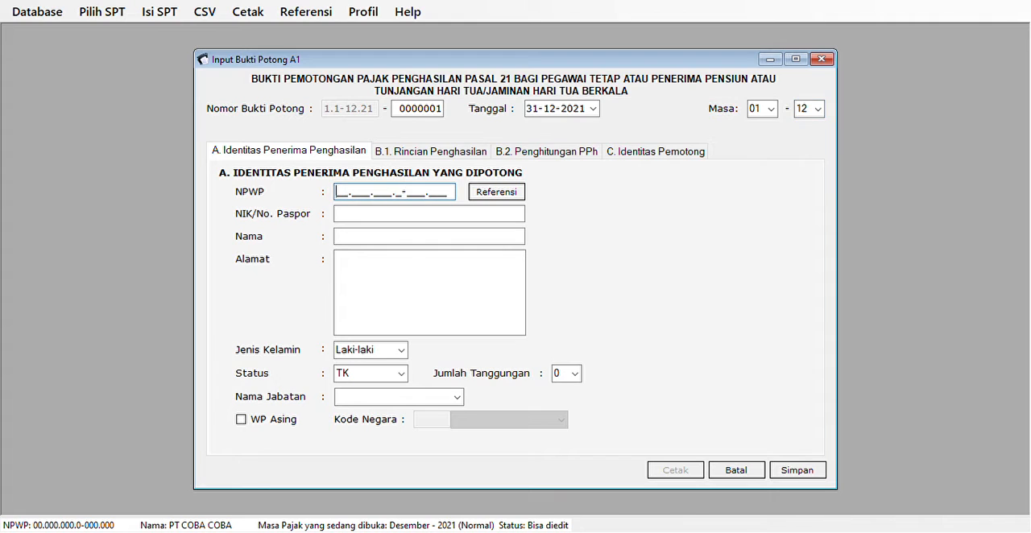
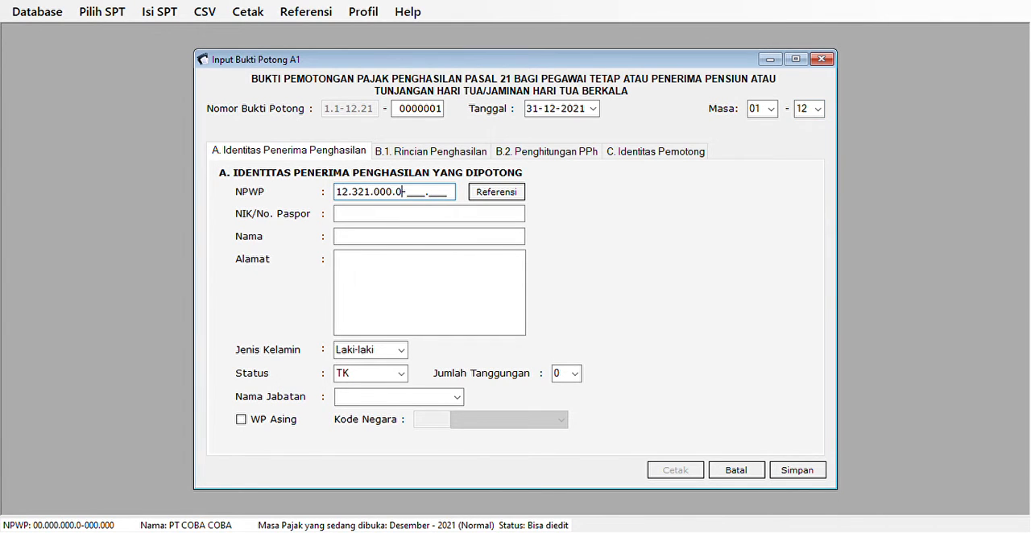
{"action": "key", "text": "Tab"}
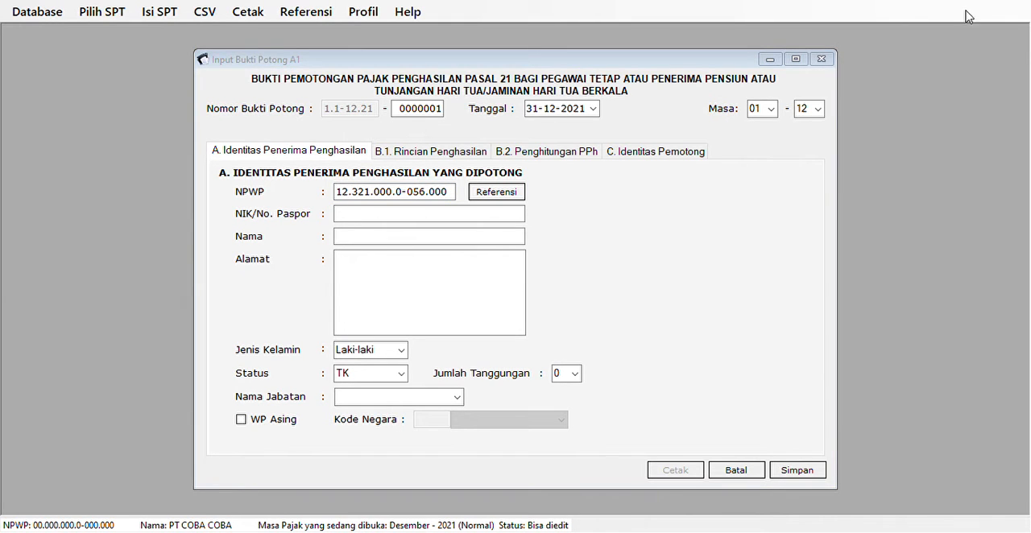
{"action": "left_click", "coordinate": [570, 316]}
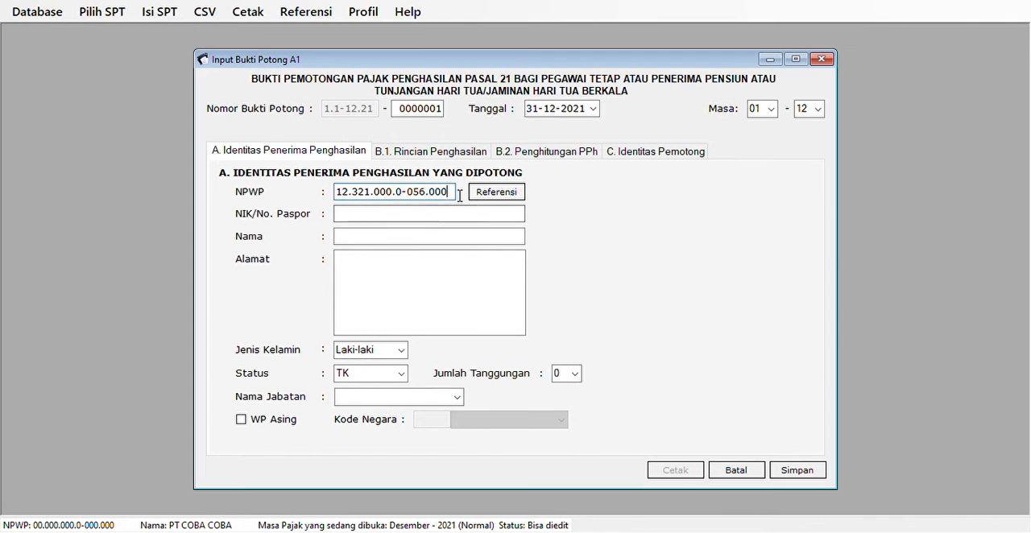
Enter all-zero placeholder numbers for the income recipient's NPWP and NIK/No. Paspor.
{"action": "key", "text": "shift+Home"}
{"action": "type", "text": "00.000.000.0-000.000"}
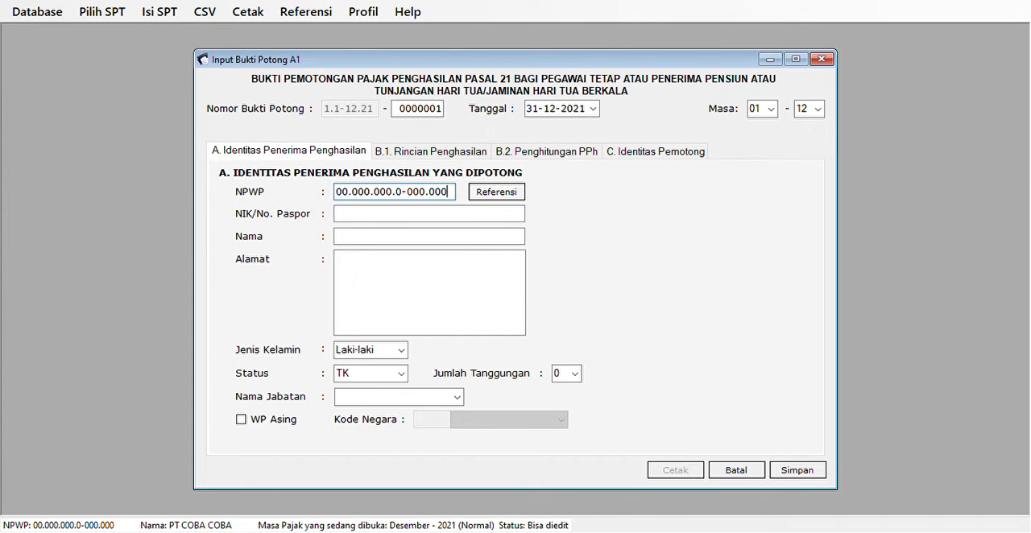
{"action": "left_click", "coordinate": [441, 216]}
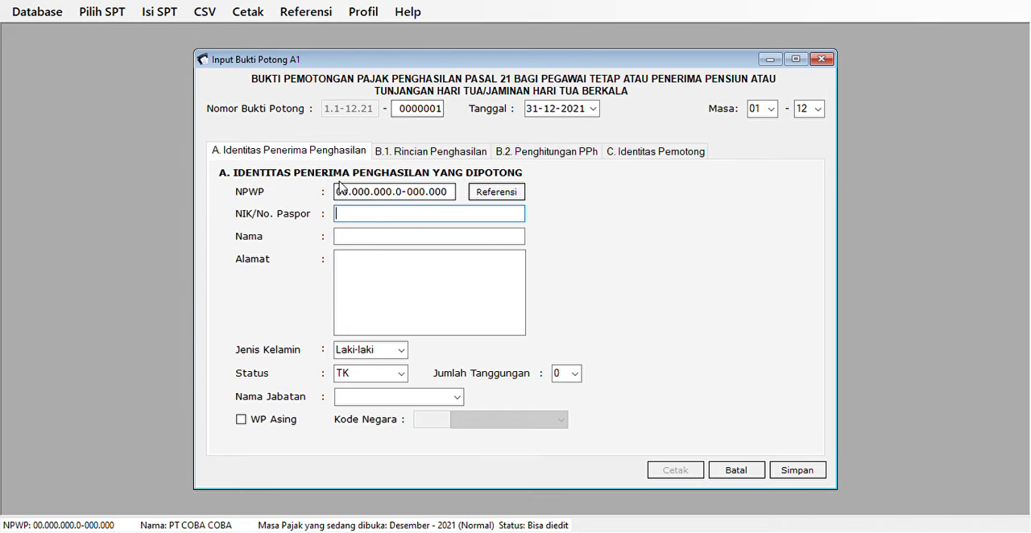
{"action": "type", "text": "0"}
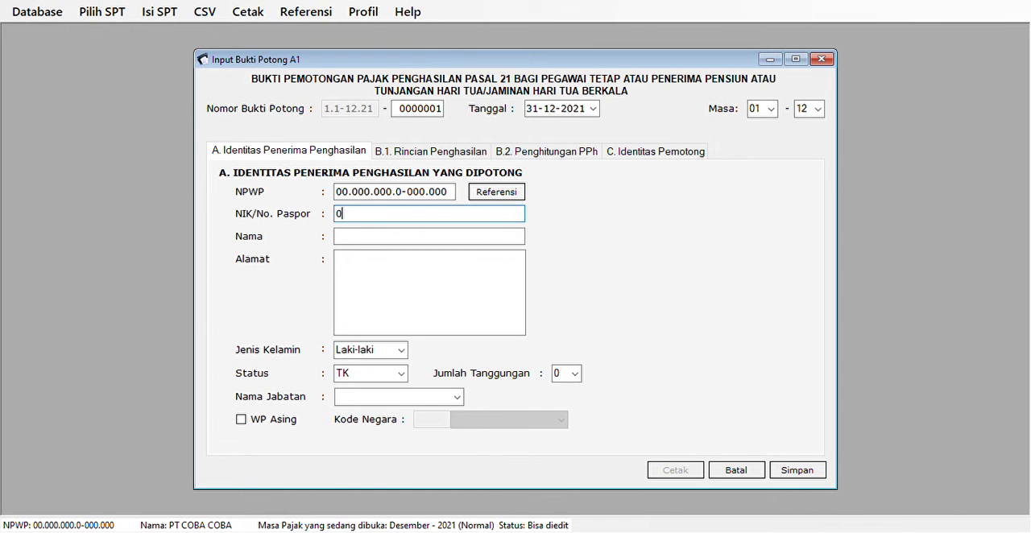
{"action": "type", "text": "000000000000000"}
{"action": "key", "text": "Tab"}
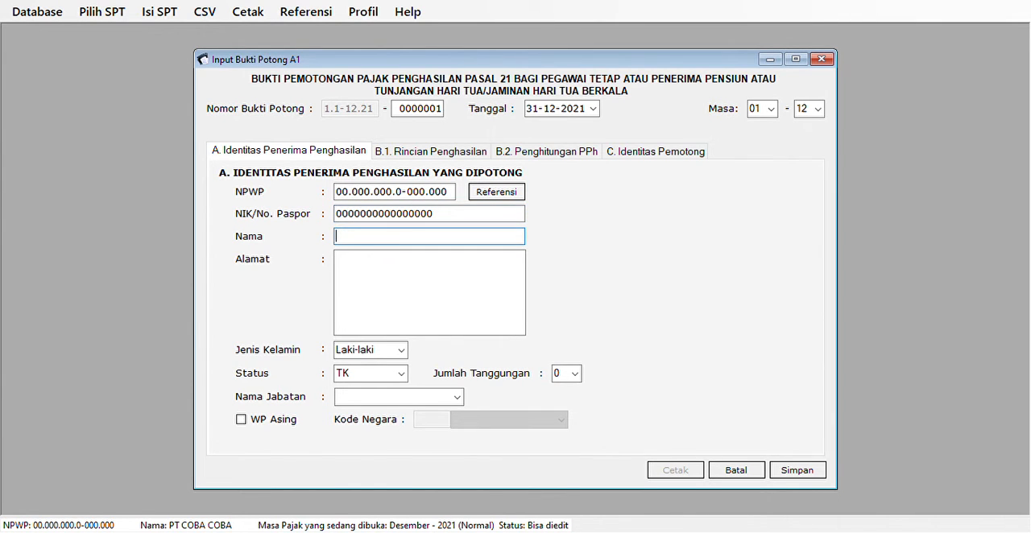
Fill in the income recipient's name and two-line address.
{"action": "type", "text": "ANDI"}
{"action": "key", "text": "Tab"}
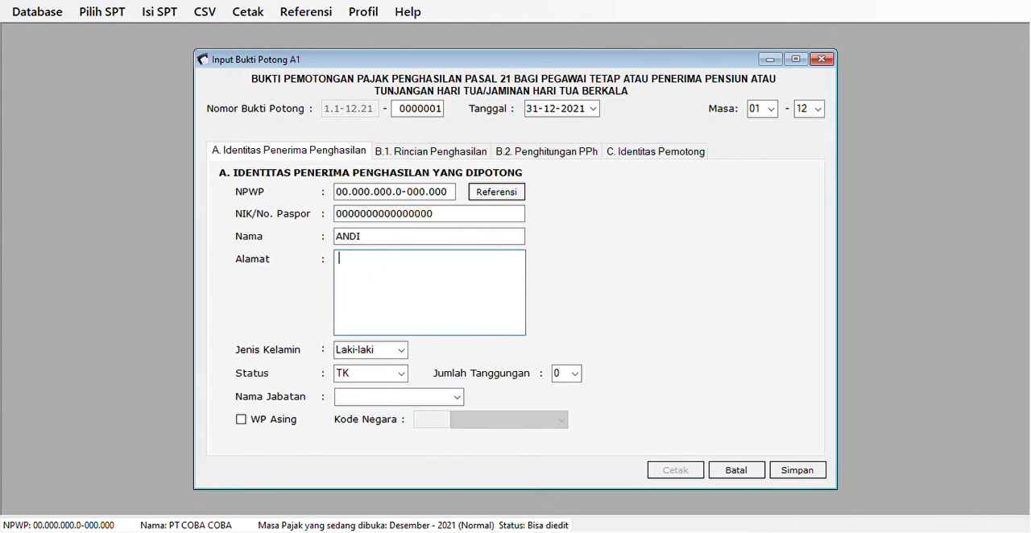
{"action": "type", "text": "JL. HAJI SABAR"}
{"action": "key", "text": "Tab"}
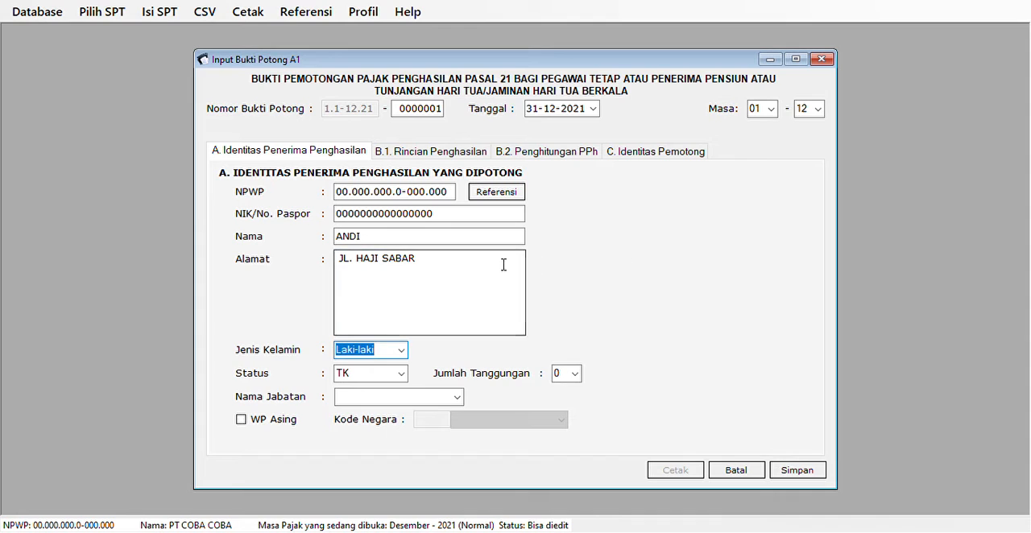
{"action": "left_click", "coordinate": [366, 291]}
{"action": "key", "text": "BackSpace"}
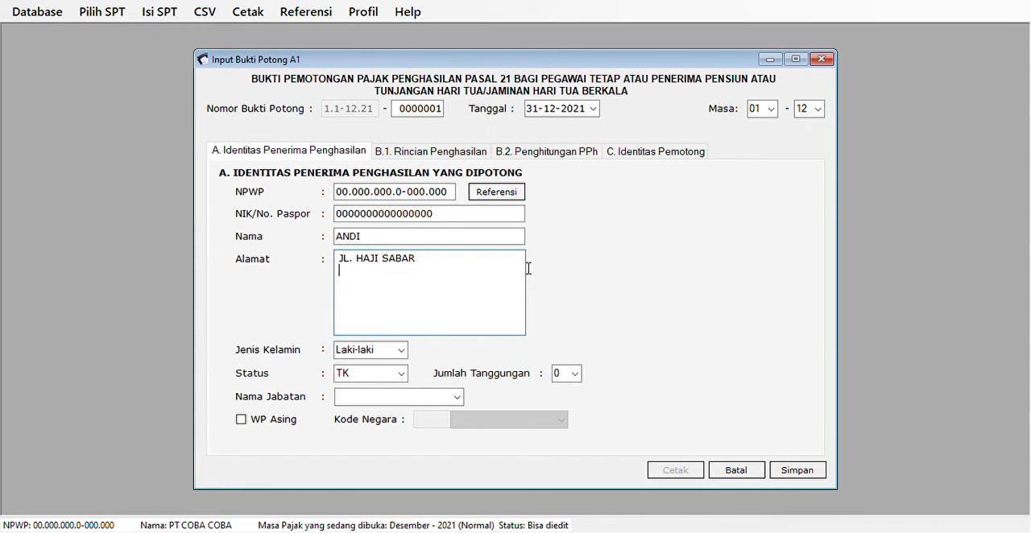
{"action": "type", "text": "JAKARTA"}
{"action": "key", "text": "Tab"}
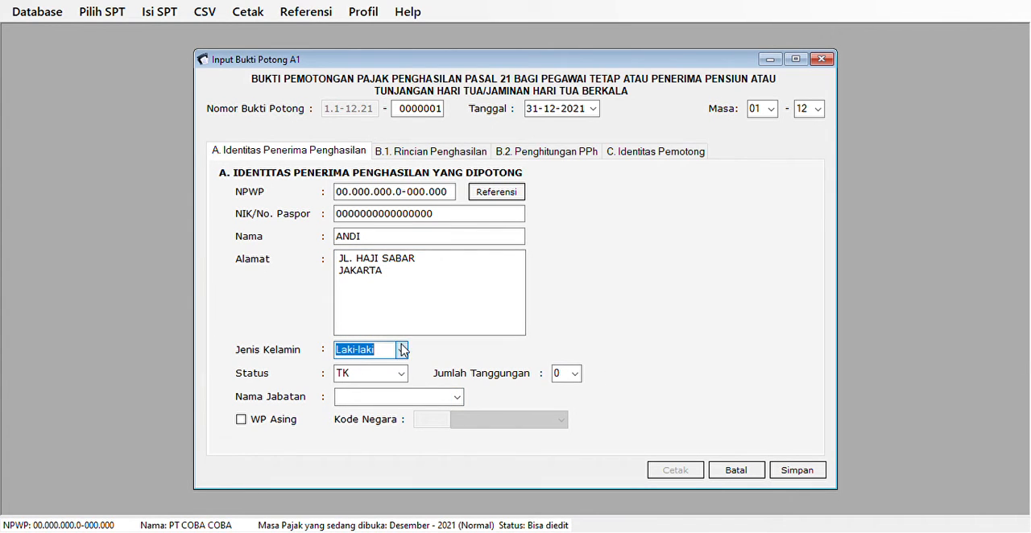
Set the recipient's Status to K and Jumlah Tanggungan to 2.
{"action": "key", "text": "Tab"}
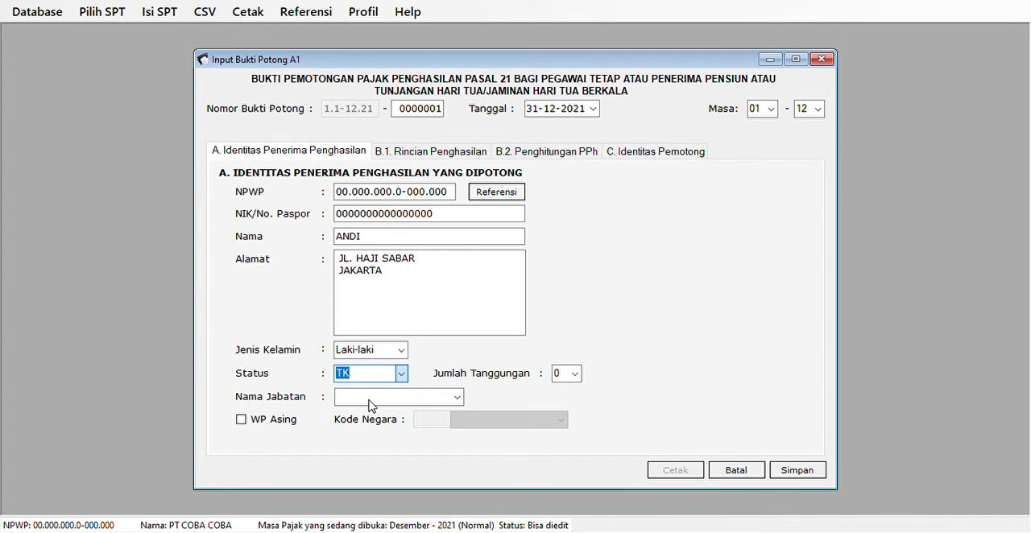
{"action": "key", "text": "Down"}
{"action": "left_click", "coordinate": [577, 373]}
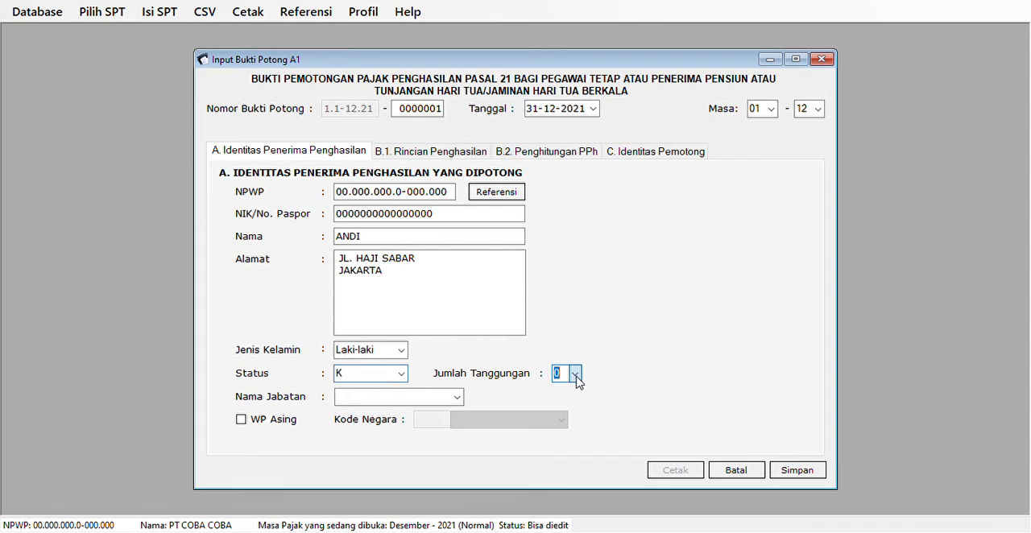
{"action": "left_click", "coordinate": [568, 410]}
Try the WP Asing option, leave it unchecked, and enter MANAGER as the Nama Jabatan.
{"action": "left_click", "coordinate": [278, 420]}
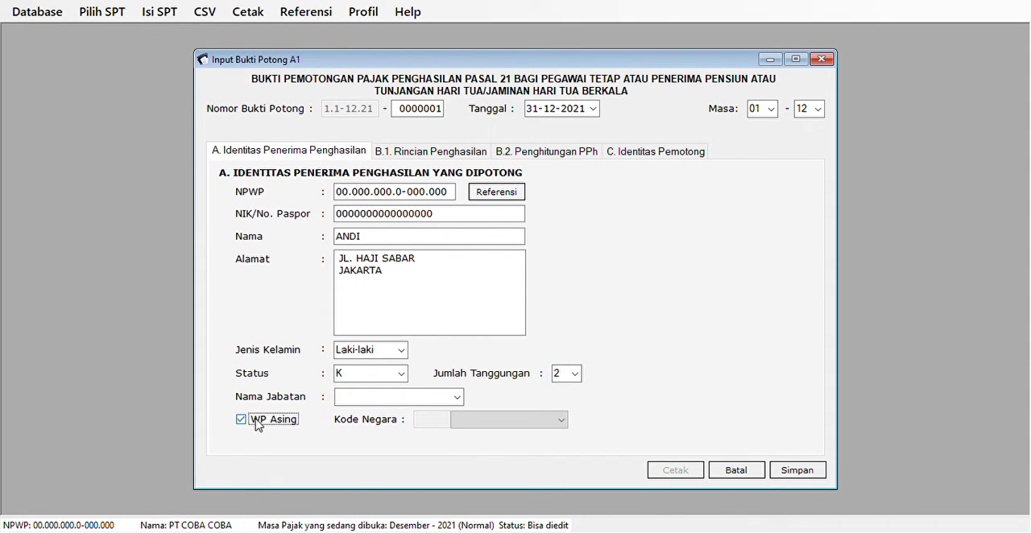
{"action": "left_click", "coordinate": [253, 425]}
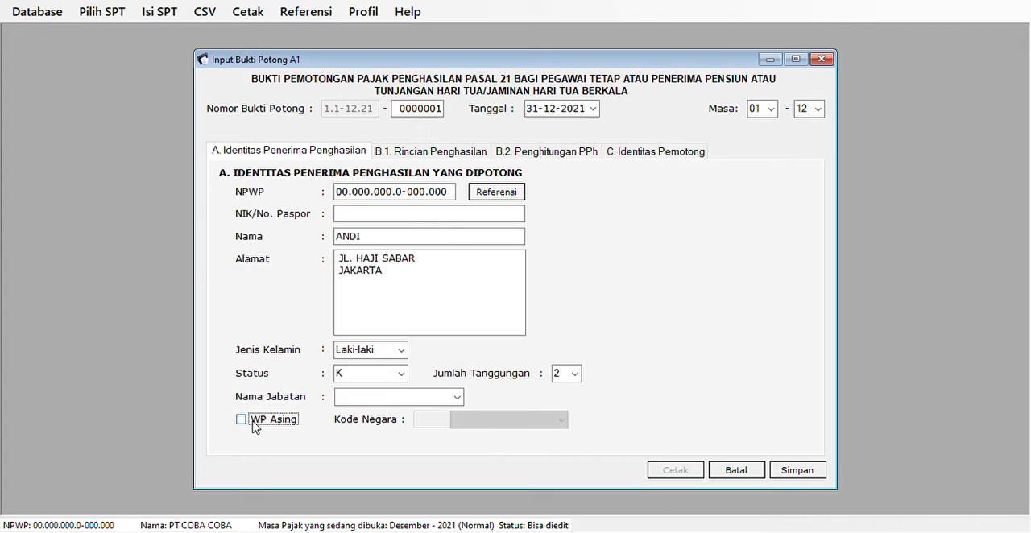
{"action": "left_click", "coordinate": [381, 398]}
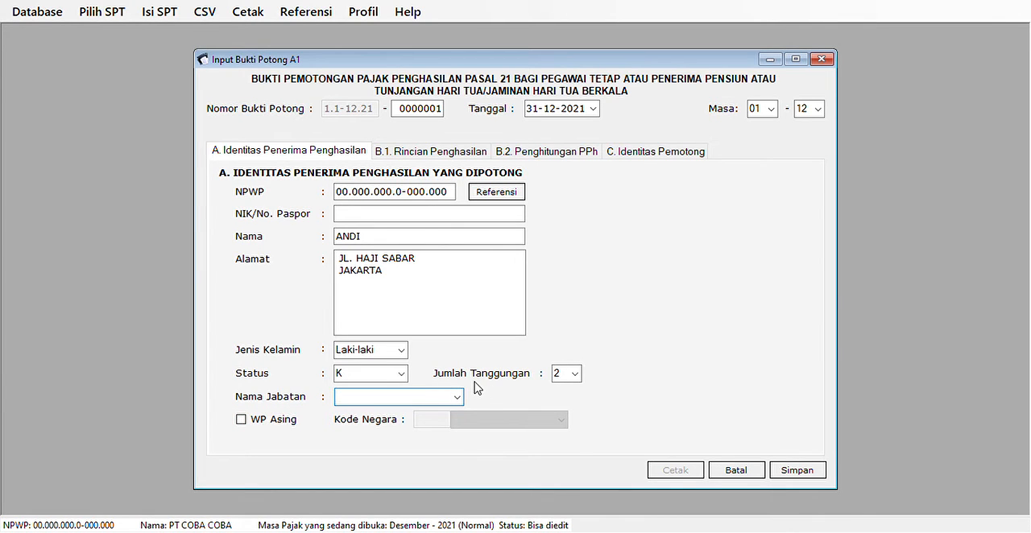
{"action": "type", "text": "MANAGER"}
{"action": "key", "text": "Tab"}
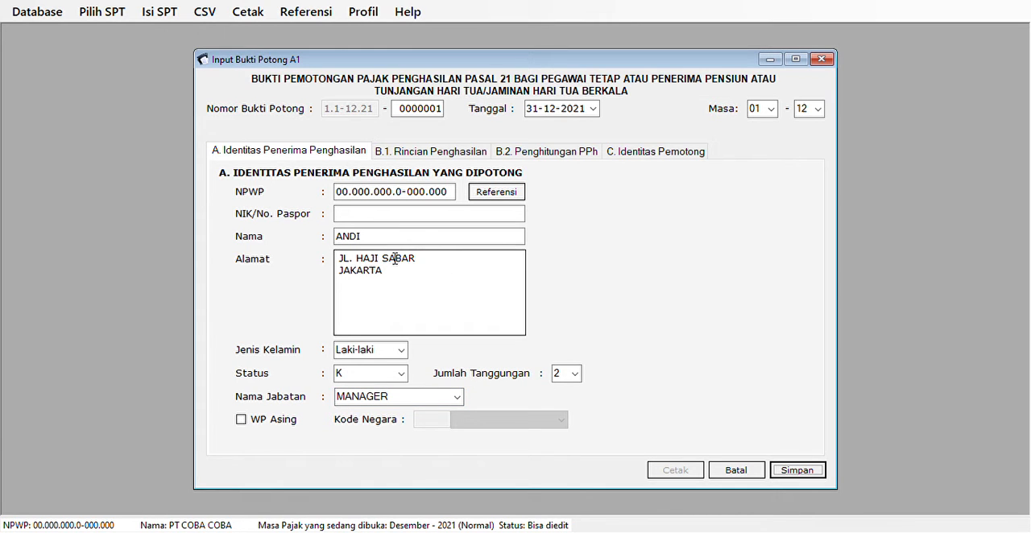
In B.1. Rincian Penghasilan, enter 120.000.000 for Gaji/Pensiun atau THT/JHT.
{"action": "left_click", "coordinate": [442, 152]}
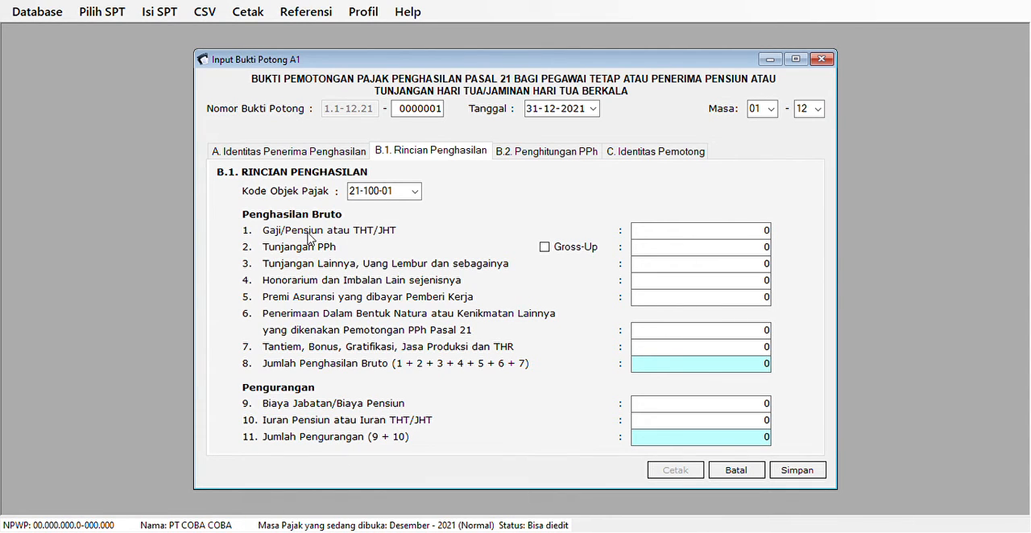
{"action": "left_click", "coordinate": [736, 236]}
{"action": "type", "text": "0.000.000"}
{"action": "key", "text": "Tab"}
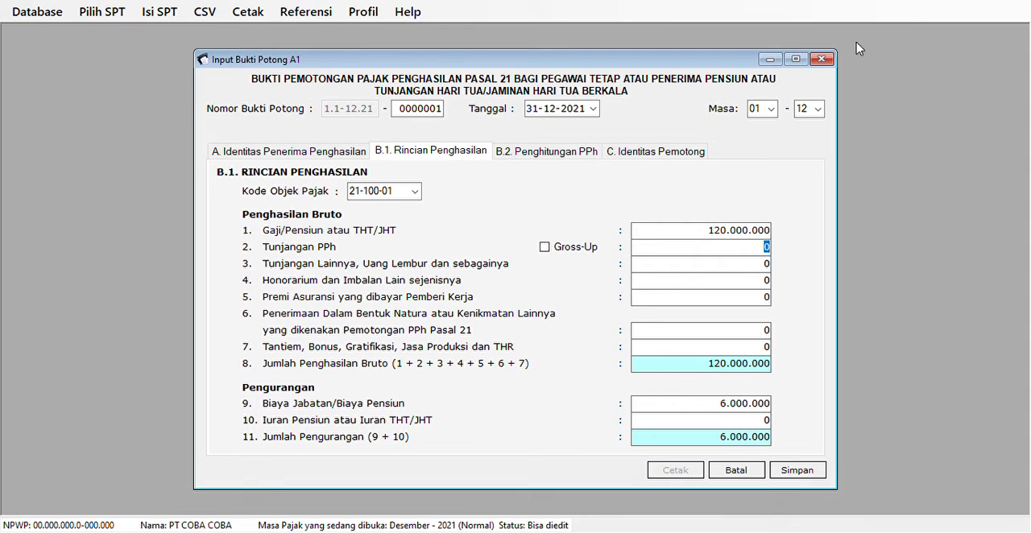
Try the Gross-Up calculation for Tunjangan PPh, and clear both the option and the allowance amount.
{"action": "left_click", "coordinate": [568, 246]}
{"action": "key", "text": "space"}
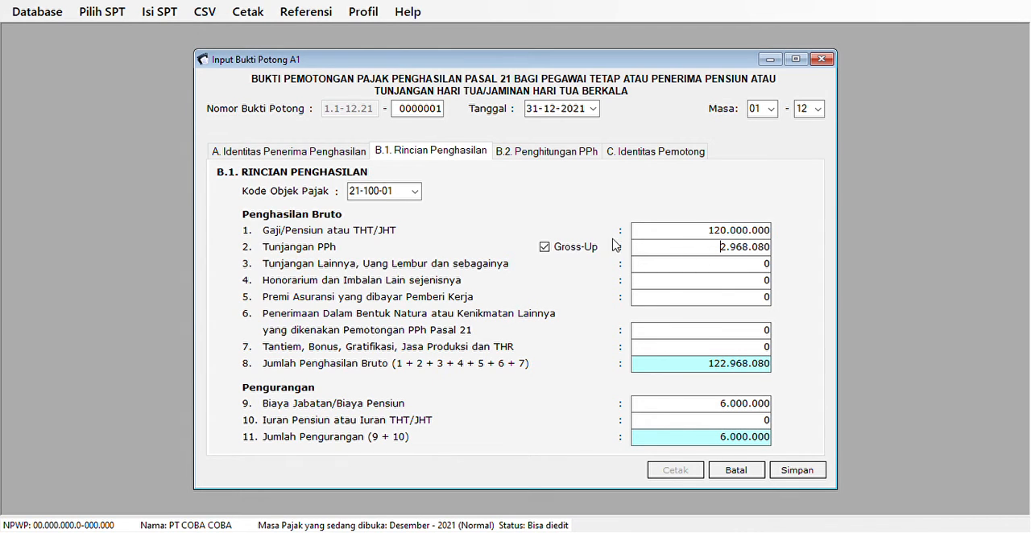
{"action": "left_click", "coordinate": [544, 247]}
{"action": "left_click", "coordinate": [545, 249]}
{"action": "left_click", "coordinate": [545, 248]}
{"action": "left_click", "coordinate": [545, 248]}
{"action": "left_click", "coordinate": [546, 248]}
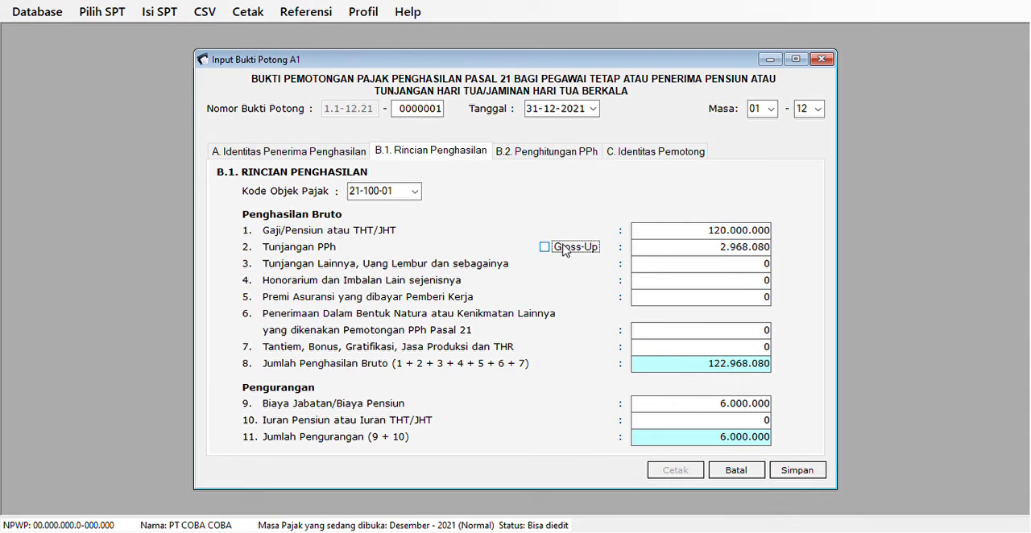
{"action": "double_click", "coordinate": [665, 250]}
{"action": "key", "text": "Delete"}
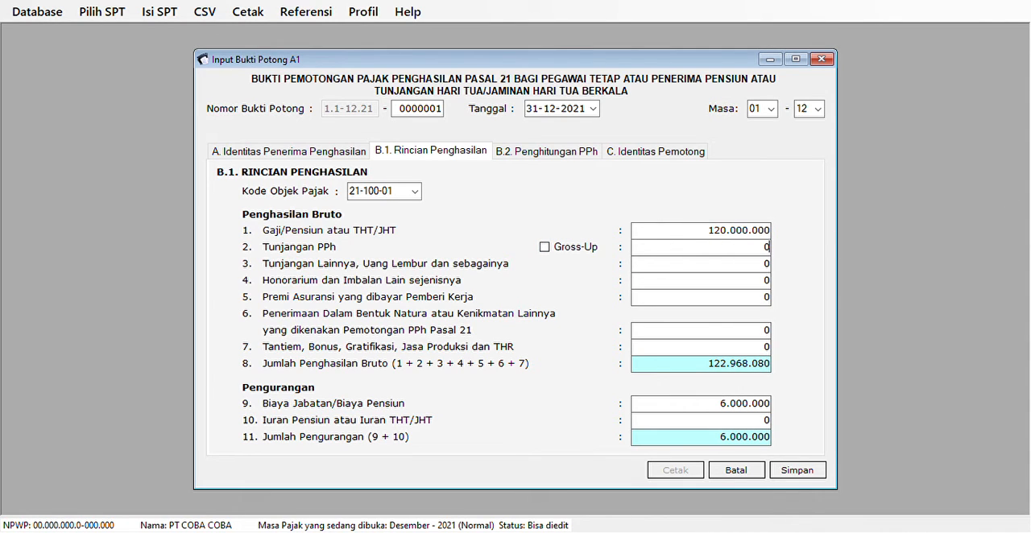
{"action": "key", "text": "Tab"}
Enter 20.000.000 for Tantiem, Bonus, Gratifikasi, Jasa Produksi dan THR.
{"action": "left_click", "coordinate": [699, 239]}
{"action": "double_click", "coordinate": [699, 239]}
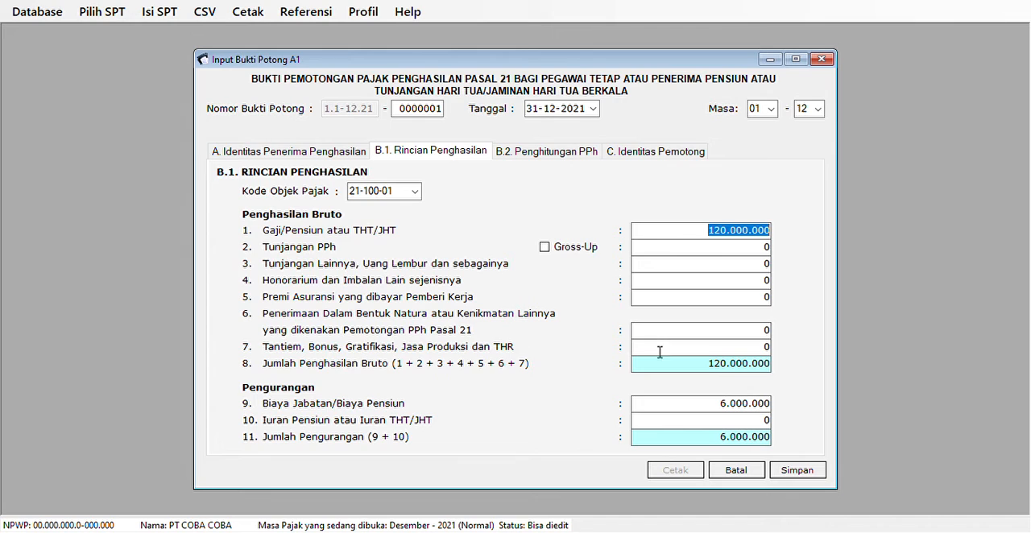
{"action": "left_click", "coordinate": [706, 353]}
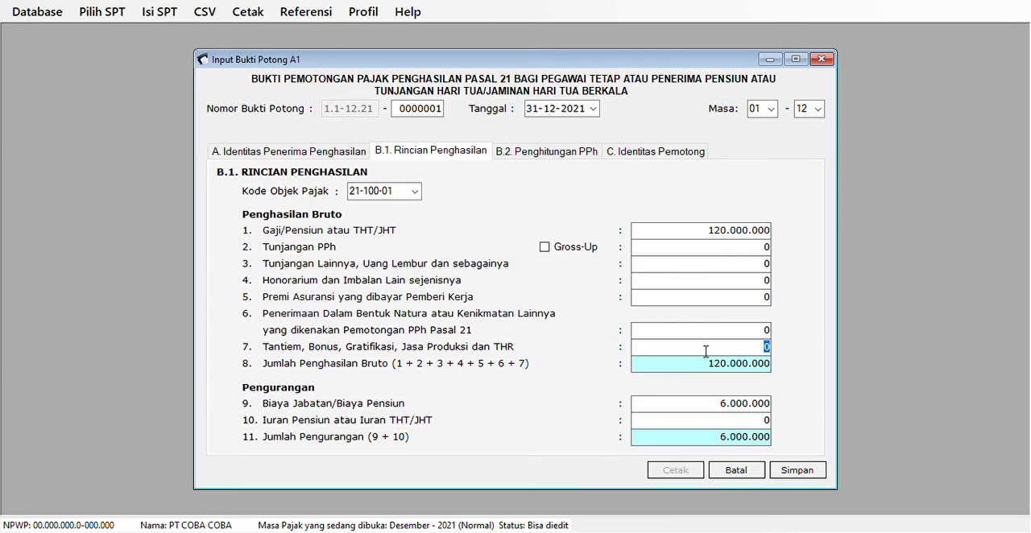
{"action": "type", "text": "20000000"}
{"action": "key", "text": "Tab"}
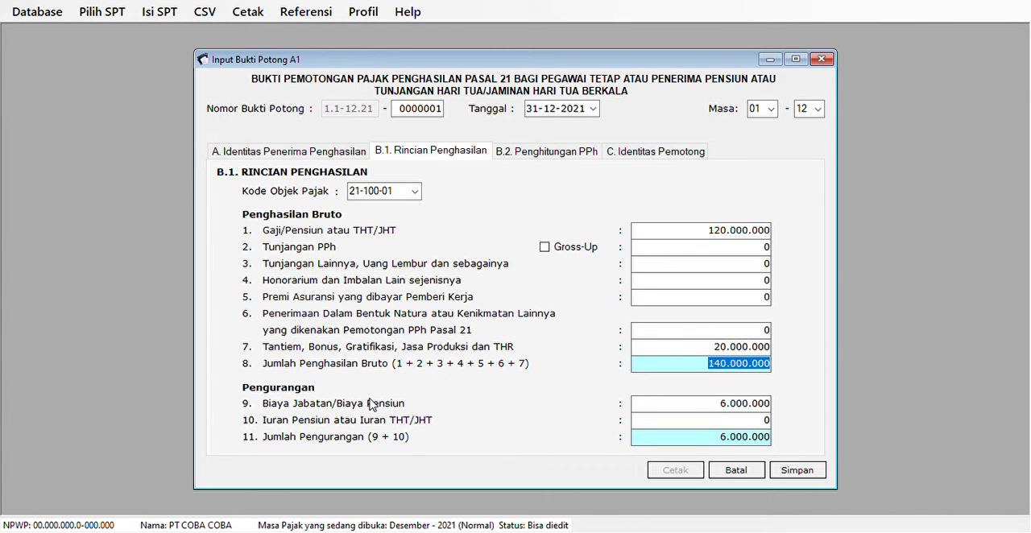
Enter 2.500.000 for Tunjangan Lainnya, Uang Lembur and check the Biaya Jabatan deduction.
{"action": "left_click", "coordinate": [755, 407]}
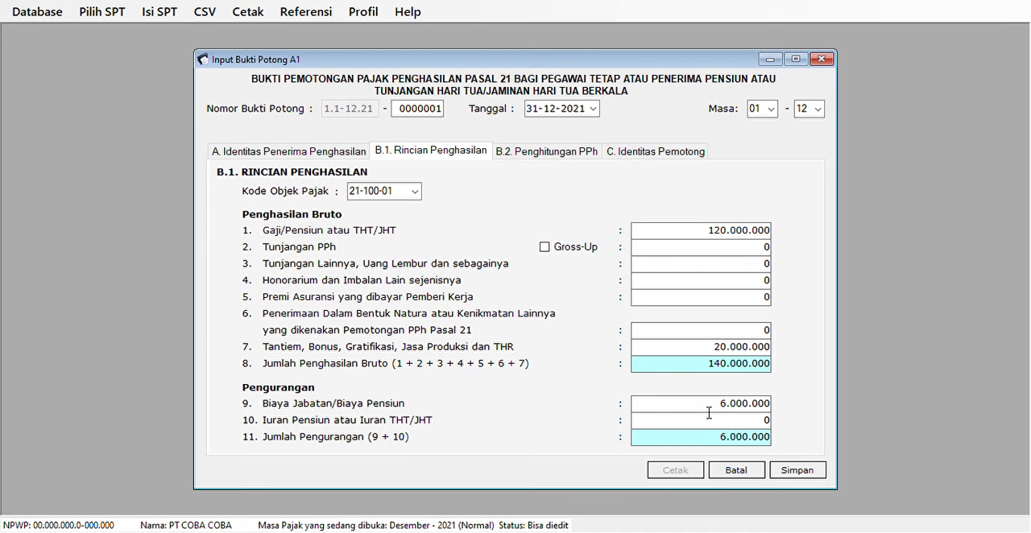
{"action": "double_click", "coordinate": [709, 409]}
{"action": "left_click", "coordinate": [709, 409]}
{"action": "left_click", "coordinate": [735, 271]}
{"action": "type", "text": "2.500.000"}
{"action": "key", "text": "Tab"}
{"action": "left_click", "coordinate": [732, 409]}
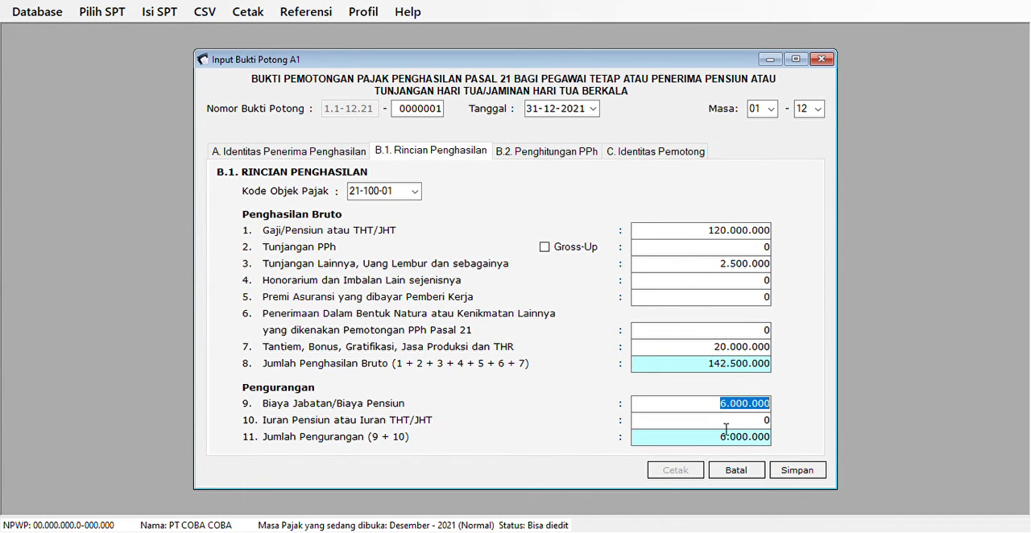
In B.2. Penghitungan PPh, enter 6.420.000 for PPh Pasal 21 yang telah dipotong Masa Sebelumnya.
{"action": "left_click", "coordinate": [749, 427]}
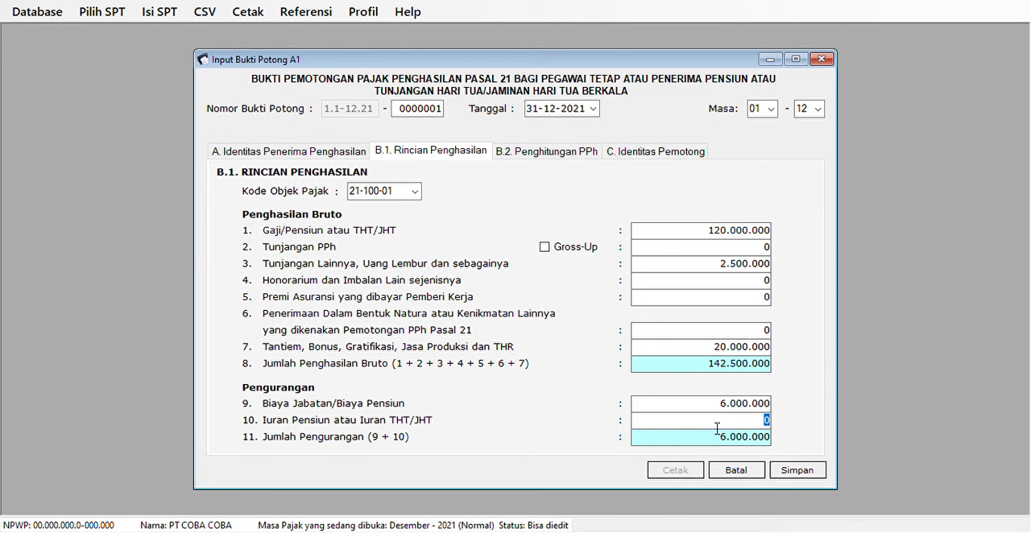
{"action": "left_click", "coordinate": [545, 153]}
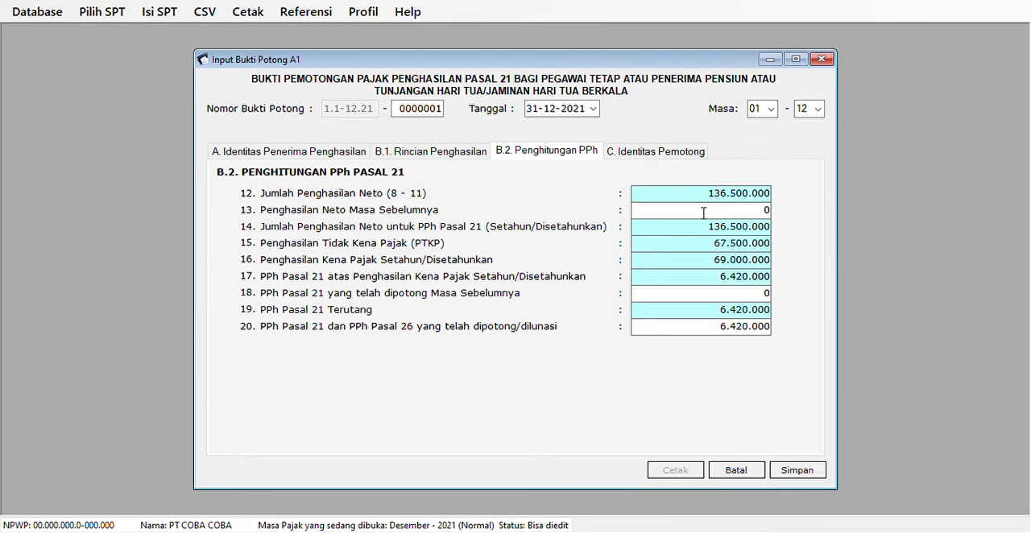
{"action": "left_click", "coordinate": [456, 152]}
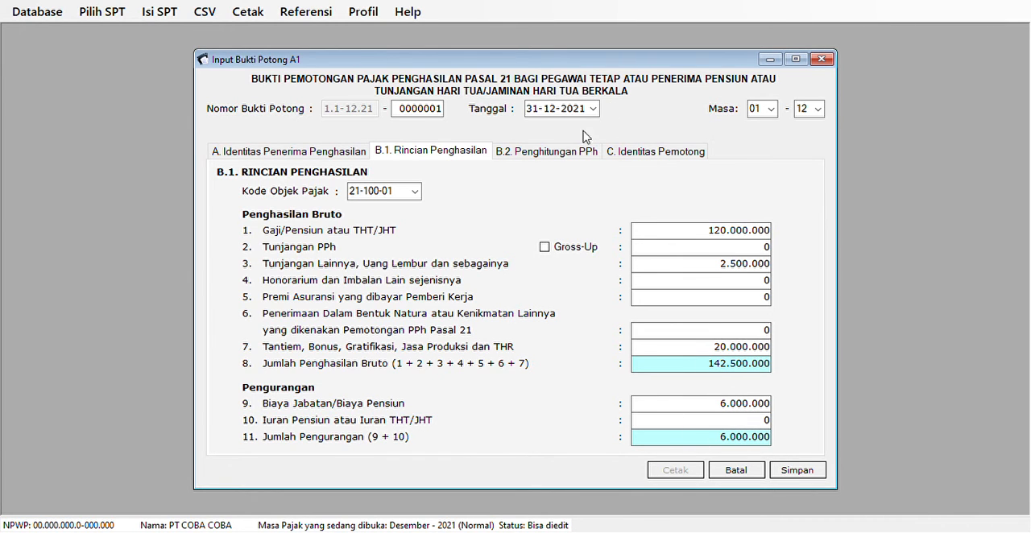
{"action": "left_click", "coordinate": [571, 156]}
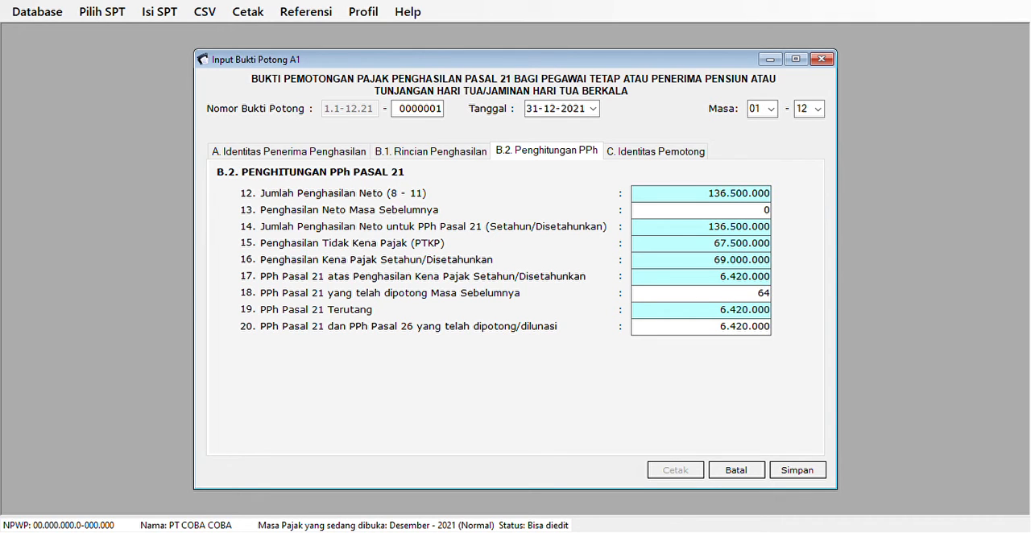
{"action": "type", "text": "20000"}
{"action": "key", "text": "Tab"}
{"action": "key", "text": "Tab"}
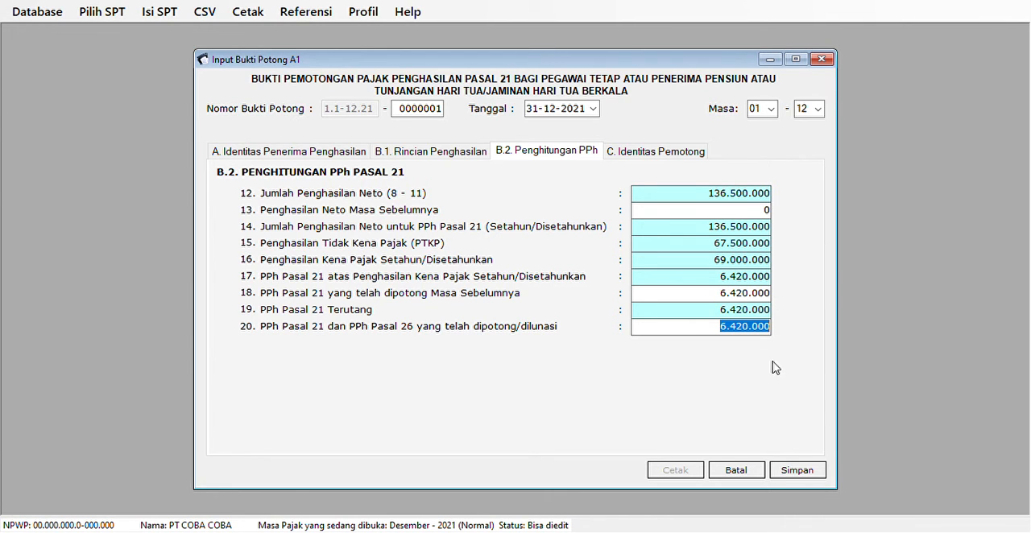
Check the withheld amount for Masa Sebelumnya against PPh Pasal 21 Terutang and the dipotong/dilunasi amount.
{"action": "left_click", "coordinate": [745, 313]}
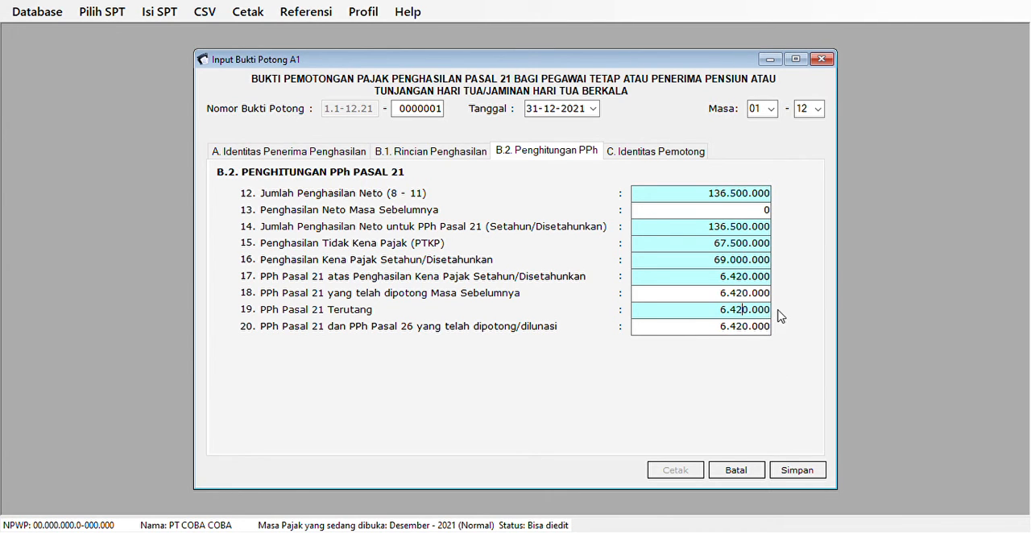
{"action": "double_click", "coordinate": [722, 295]}
{"action": "key", "text": "Tab"}
{"action": "key", "text": "Tab"}
{"action": "key", "text": "Tab"}
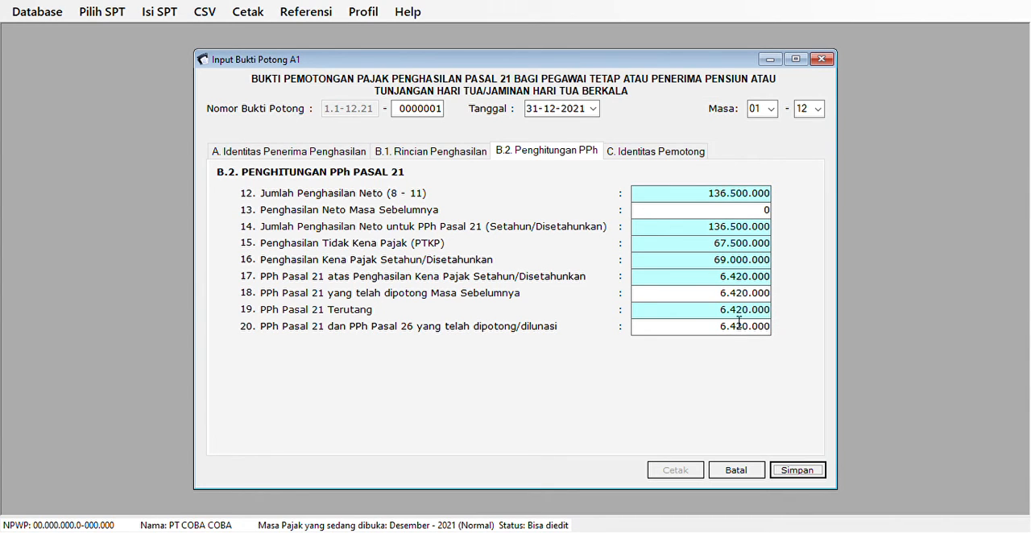
{"action": "double_click", "coordinate": [708, 297]}
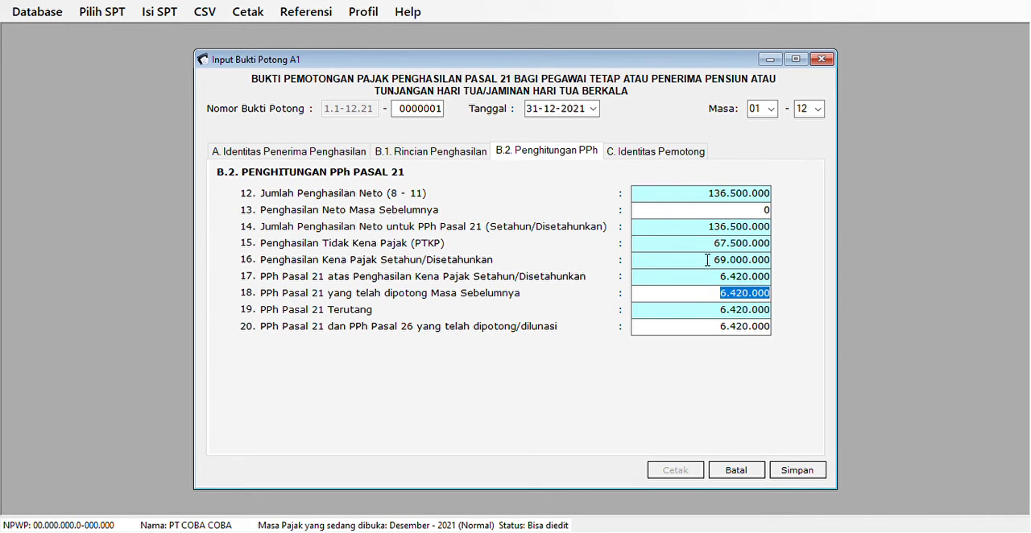
Review the withholder's details in C. Identitas Pemotong and try to save the A1 slip.
{"action": "left_click", "coordinate": [671, 154]}
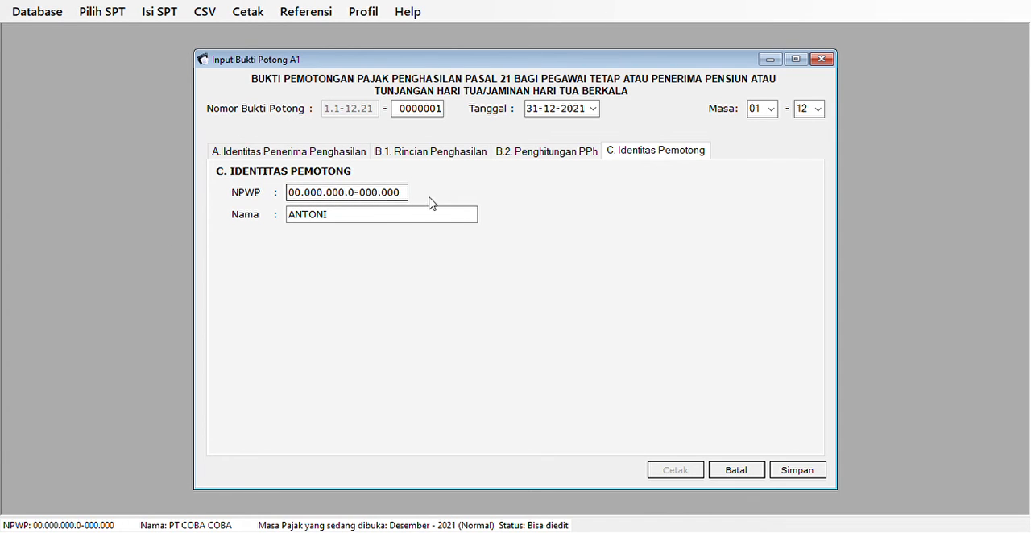
{"action": "left_click", "coordinate": [808, 472]}
{"action": "left_click", "coordinate": [562, 319]}
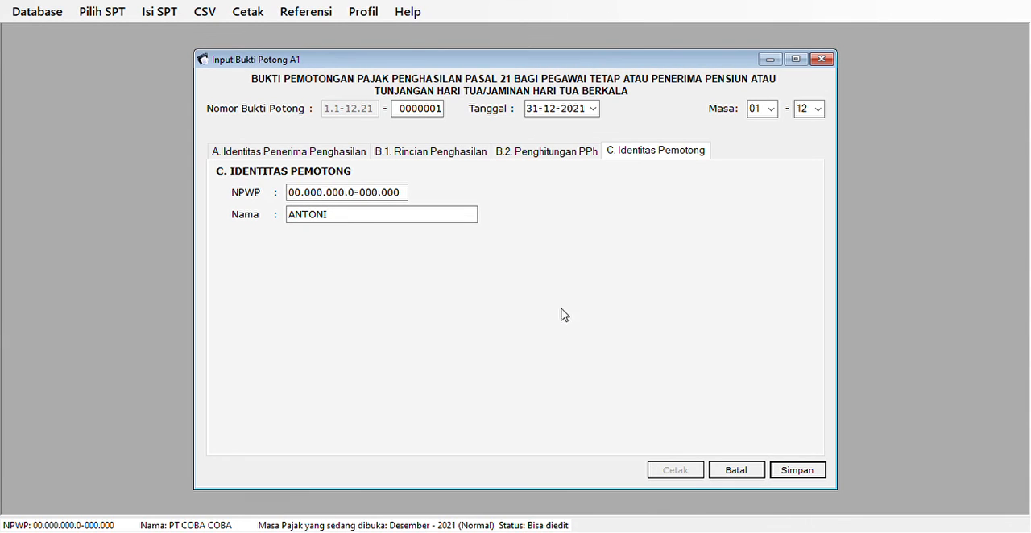
Recheck the B.1. Rincian Penghasilan and B.2. Penghitungan PPh sections and try to save the slip again.
{"action": "left_click", "coordinate": [573, 154]}
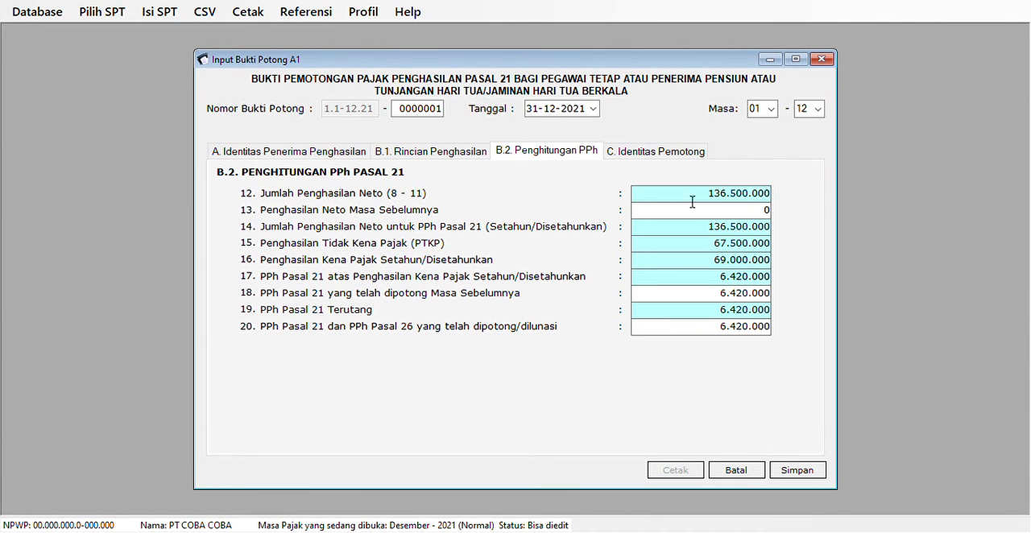
{"action": "left_click", "coordinate": [461, 157]}
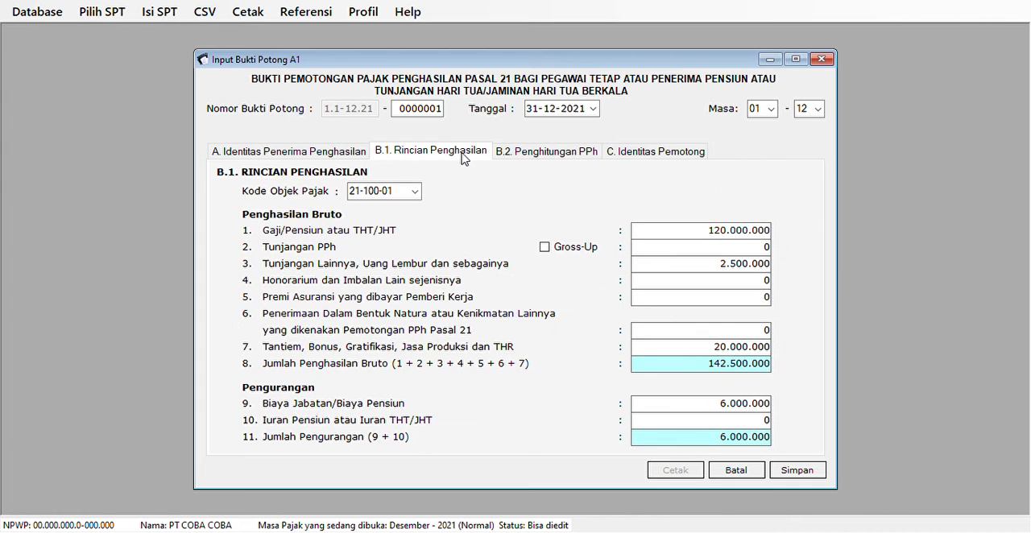
{"action": "left_click", "coordinate": [596, 155]}
{"action": "left_click", "coordinate": [650, 157]}
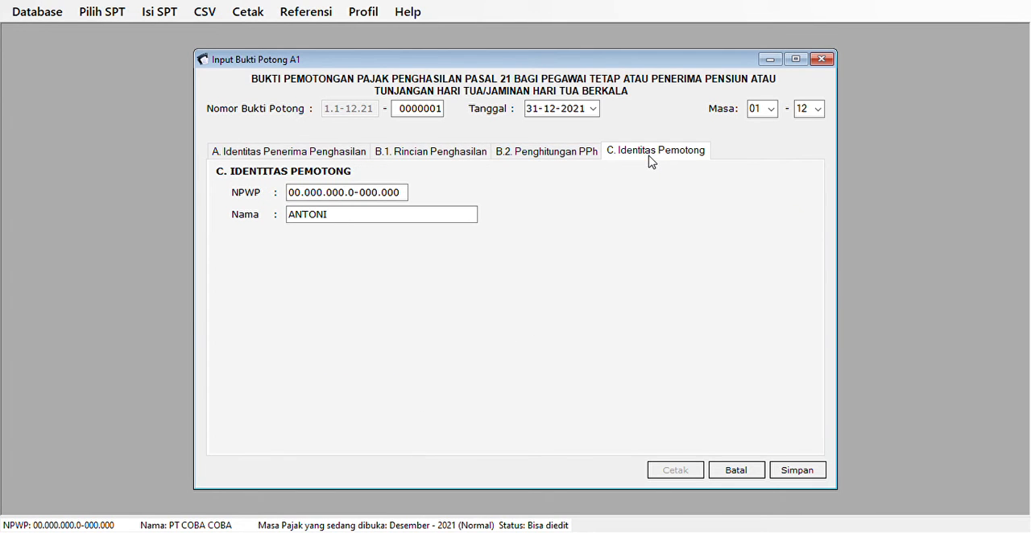
{"action": "left_click", "coordinate": [790, 467]}
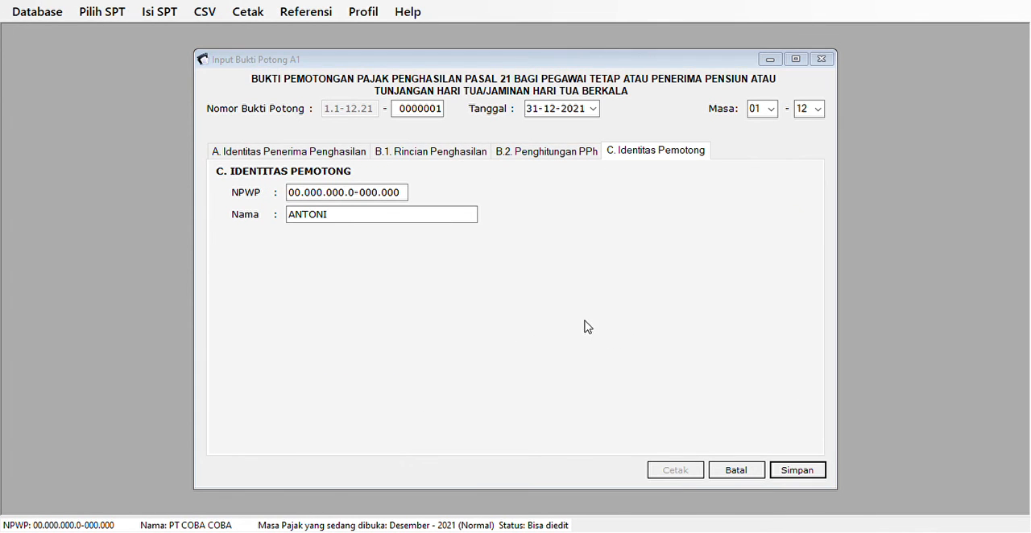
{"action": "left_click", "coordinate": [553, 310]}
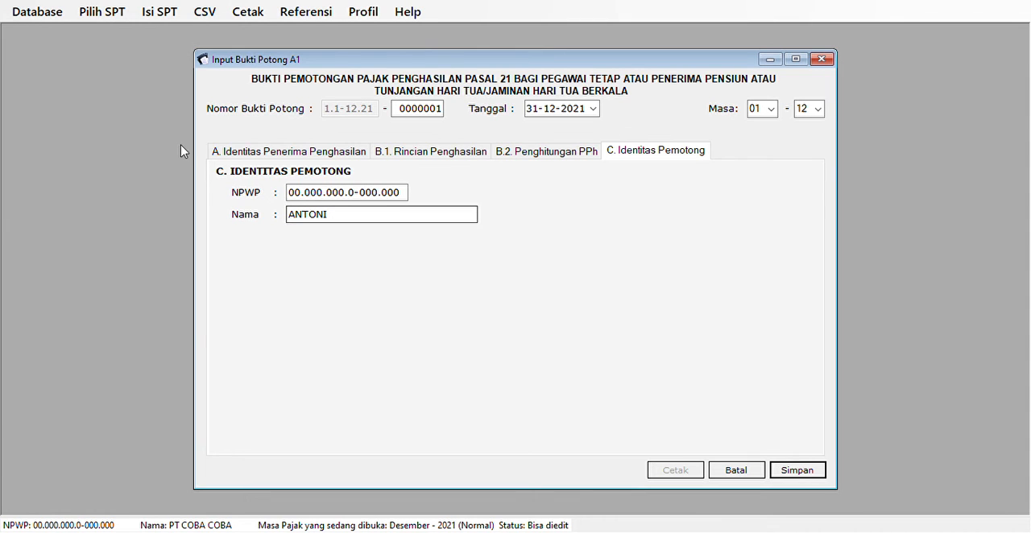
In A. Identitas Penerima Penghasilan, fill in the recipient's NIK/No. Paspor.
{"action": "left_click", "coordinate": [238, 152]}
{"action": "left_click", "coordinate": [393, 214]}
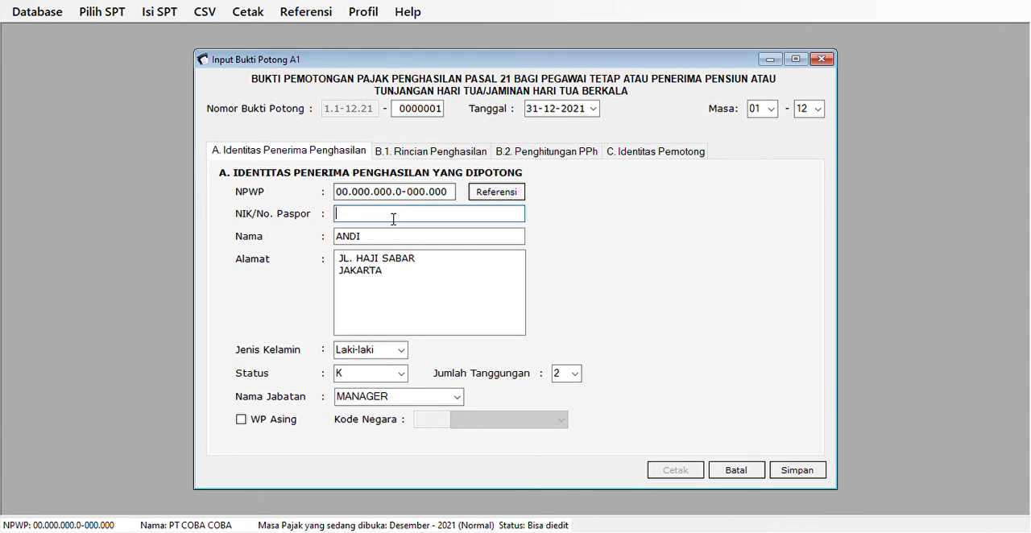
{"action": "type", "text": "00000"}
{"action": "key", "text": "Tab"}
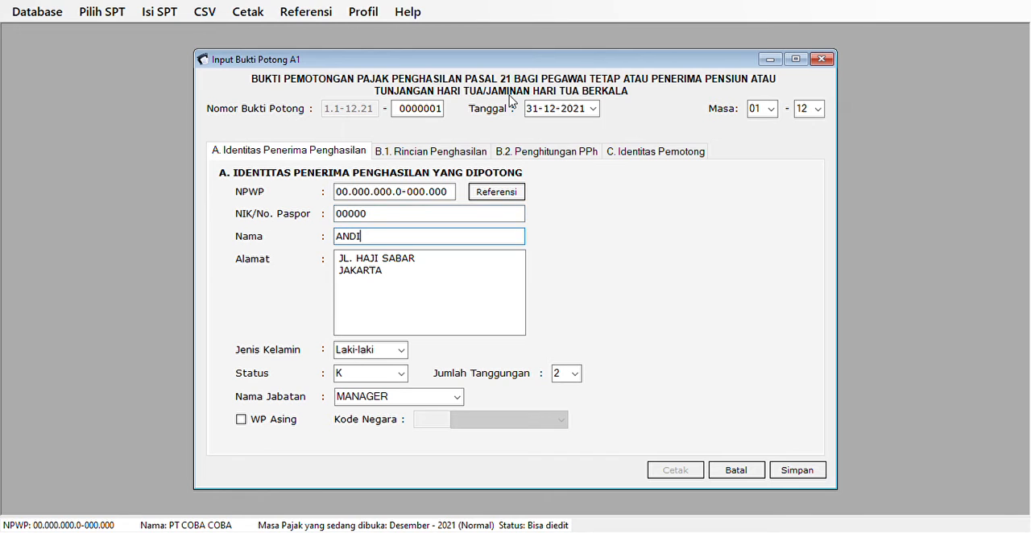
Go through the remaining sections, save the completed A1 slip, and close the input form.
{"action": "left_click", "coordinate": [427, 157]}
{"action": "left_click", "coordinate": [542, 158]}
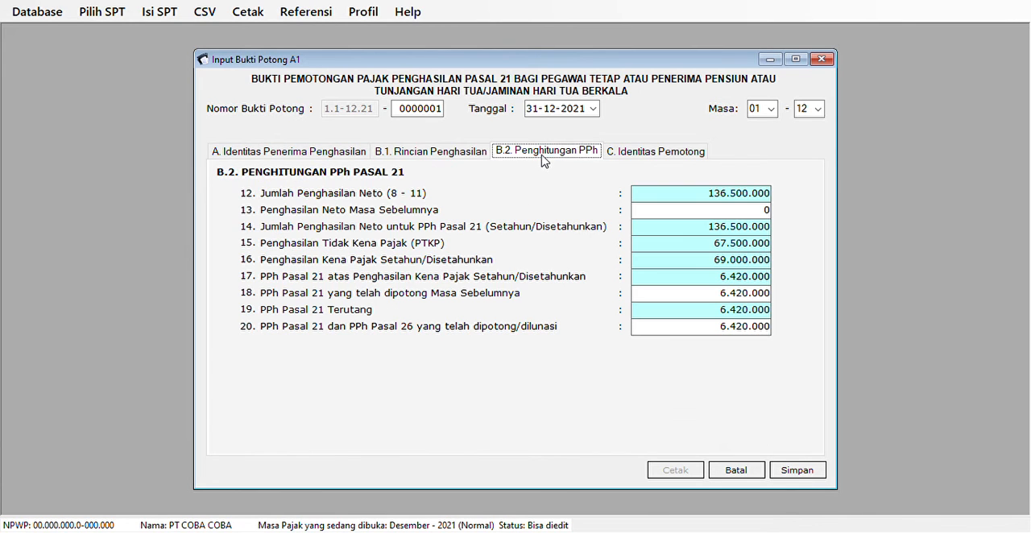
{"action": "left_click", "coordinate": [630, 151]}
{"action": "left_click", "coordinate": [800, 473]}
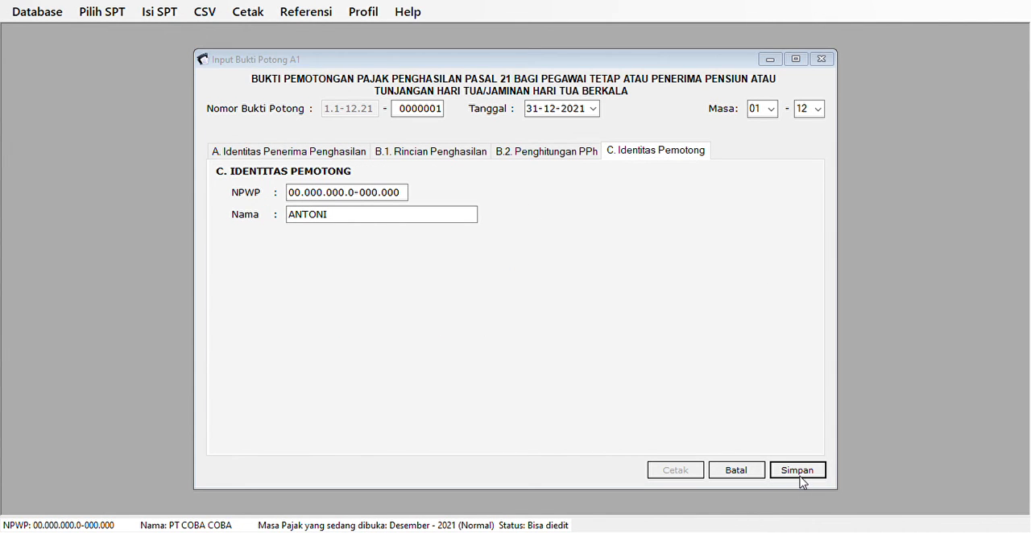
{"action": "left_click", "coordinate": [592, 322]}
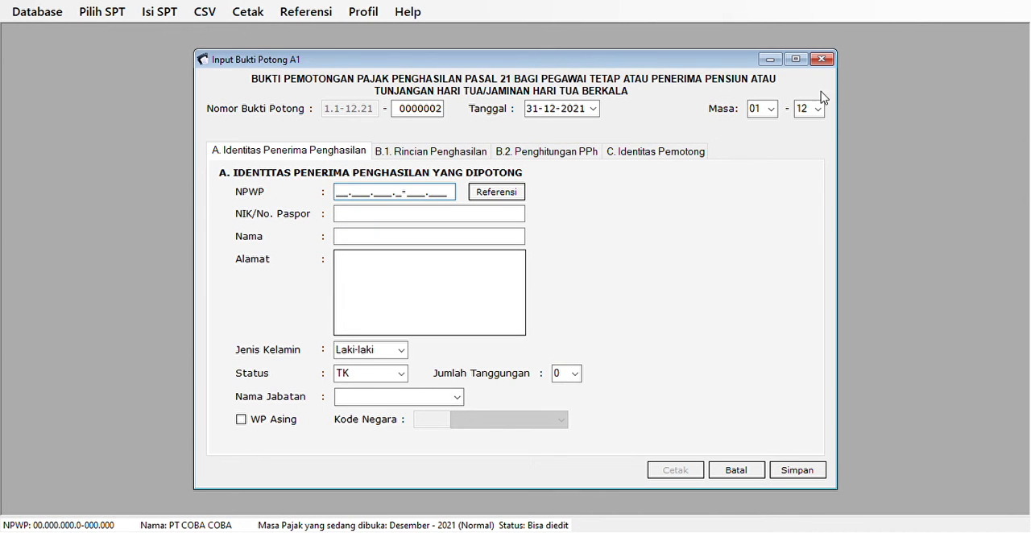
{"action": "left_click", "coordinate": [820, 59]}
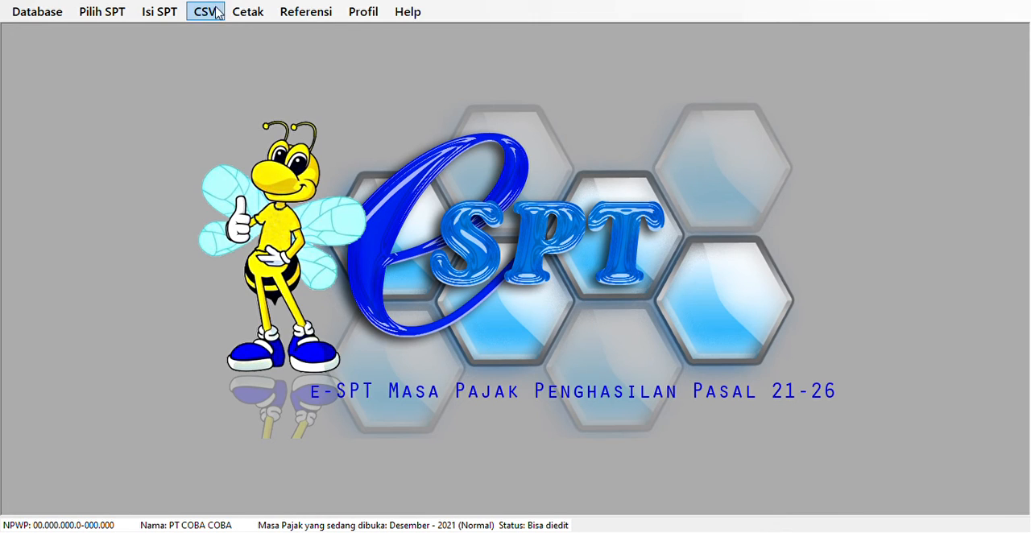
Open the Bukti Potong print window, list the 1721-A1 (BP A1) slips, select the employee's slip, and generate its print preview.
{"action": "left_click", "coordinate": [249, 11]}
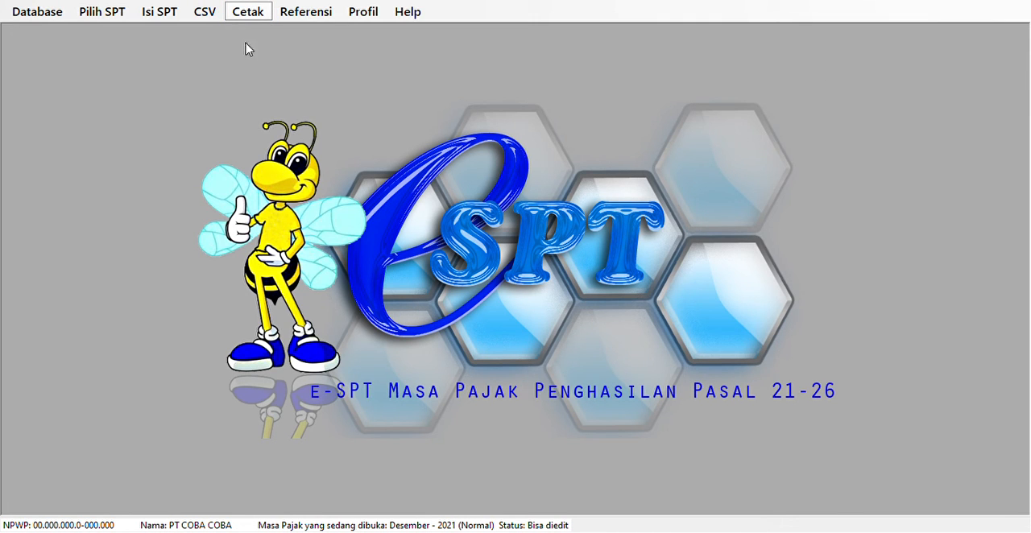
{"action": "left_click", "coordinate": [250, 54]}
{"action": "left_click", "coordinate": [616, 140]}
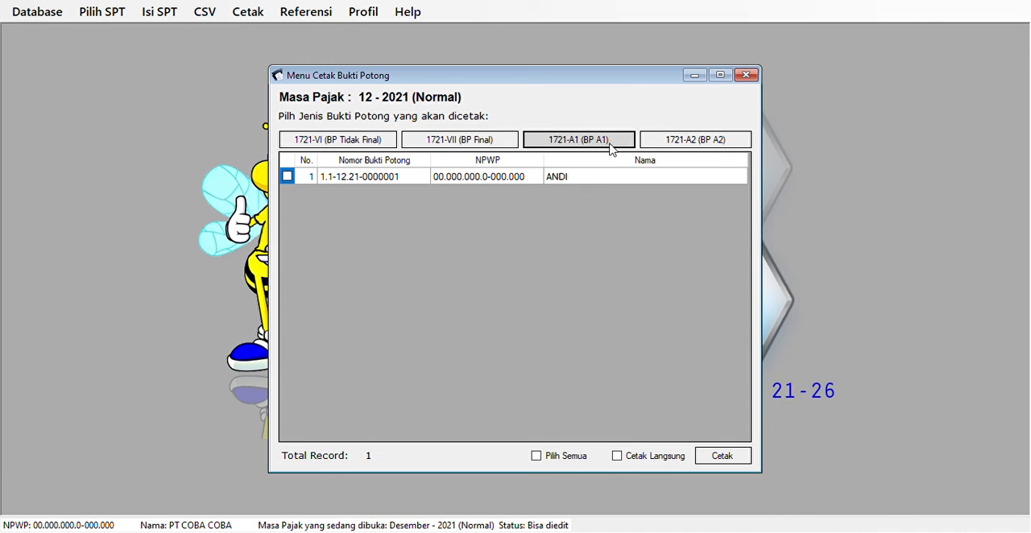
{"action": "left_click", "coordinate": [587, 179]}
{"action": "left_click", "coordinate": [726, 456]}
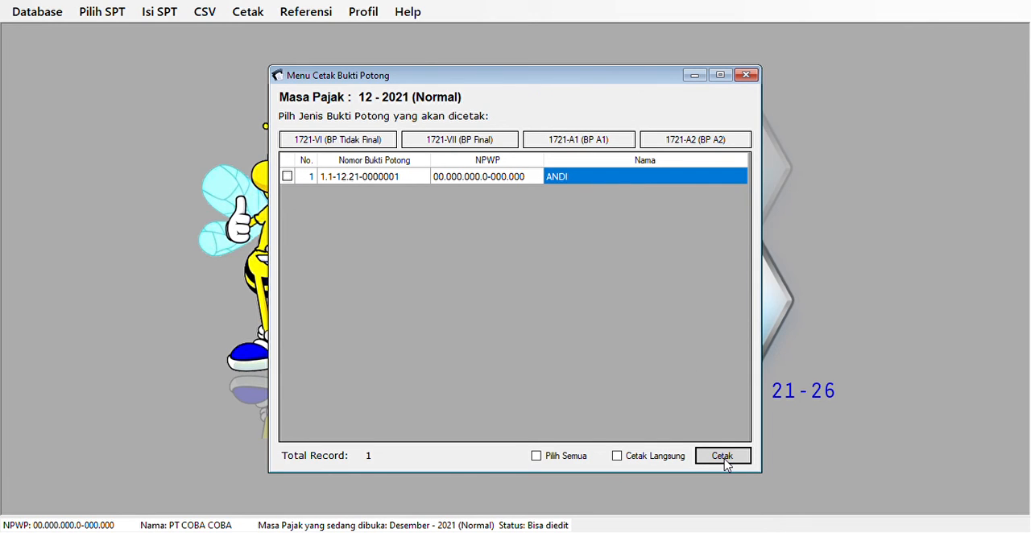
{"action": "left_click", "coordinate": [287, 177]}
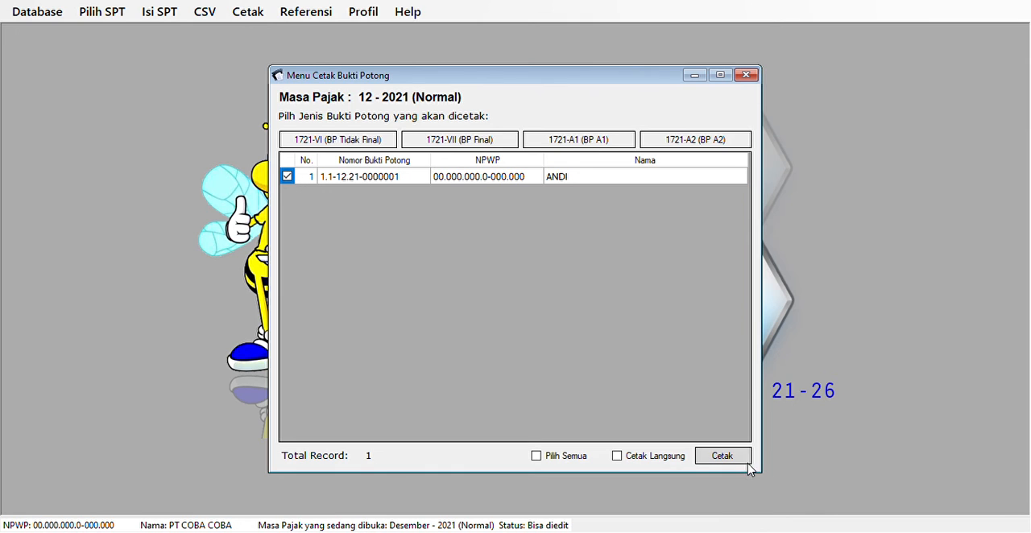
{"action": "left_click", "coordinate": [734, 459]}
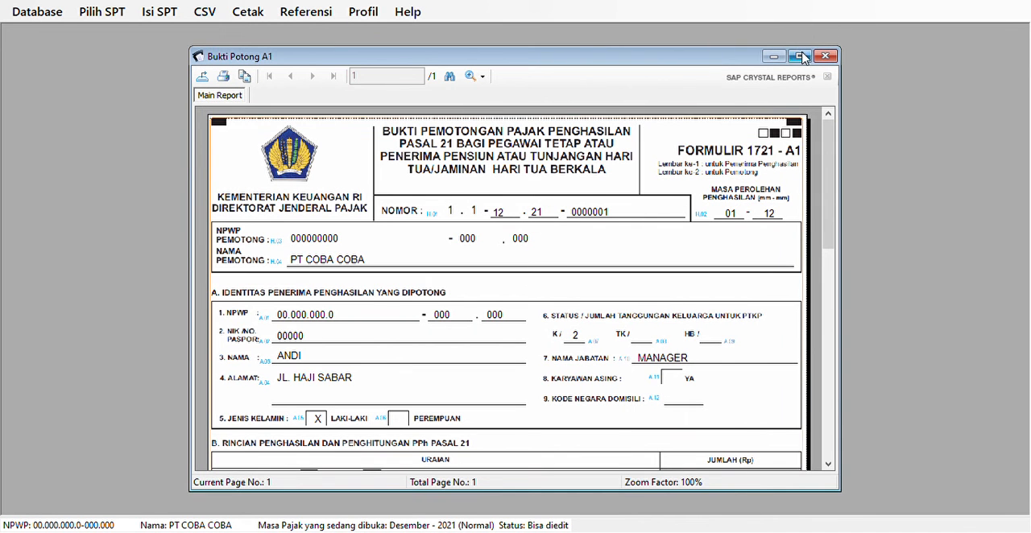
Maximize the Formulir 1721-A1 preview, examine its identity, income and PPh 21 sections, and close it.
{"action": "left_click", "coordinate": [800, 55]}
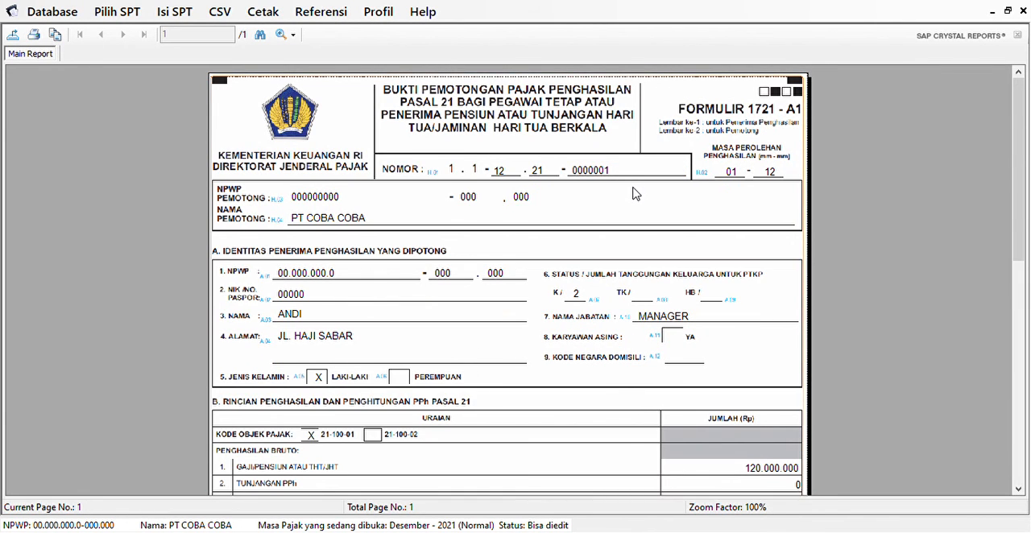
{"action": "scroll", "coordinate": [633, 197], "scroll_direction": "down", "scroll_amount": 9}
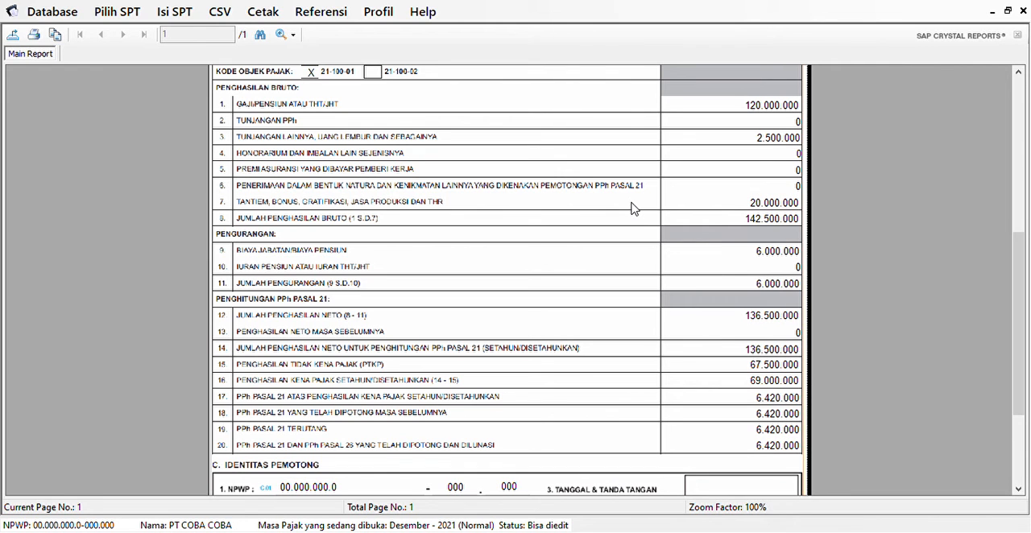
{"action": "scroll", "coordinate": [633, 208], "scroll_direction": "down", "scroll_amount": 4}
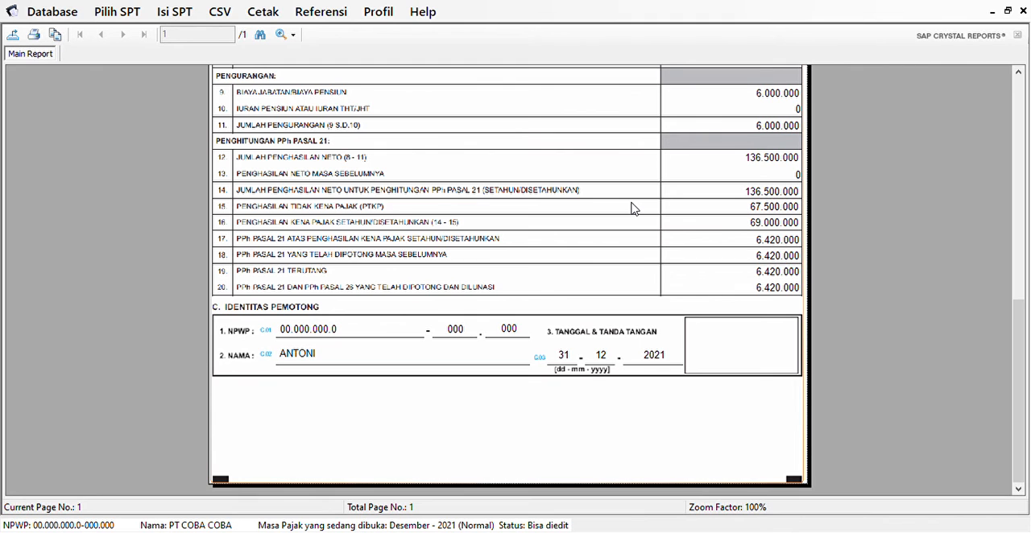
{"action": "scroll", "coordinate": [634, 208], "scroll_direction": "up", "scroll_amount": 13}
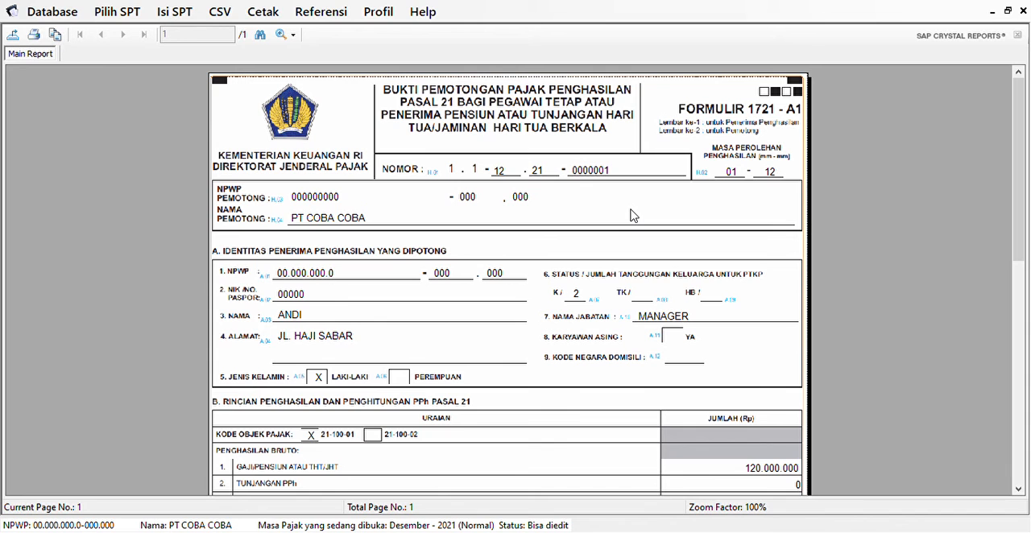
{"action": "scroll", "coordinate": [628, 223], "scroll_direction": "down", "scroll_amount": 3}
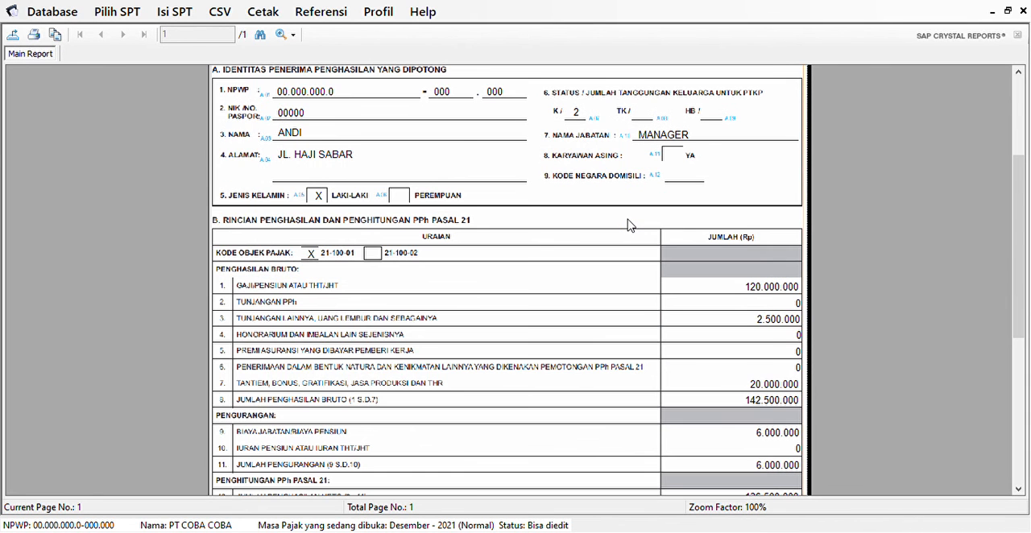
{"action": "scroll", "coordinate": [628, 224], "scroll_direction": "down", "scroll_amount": 5}
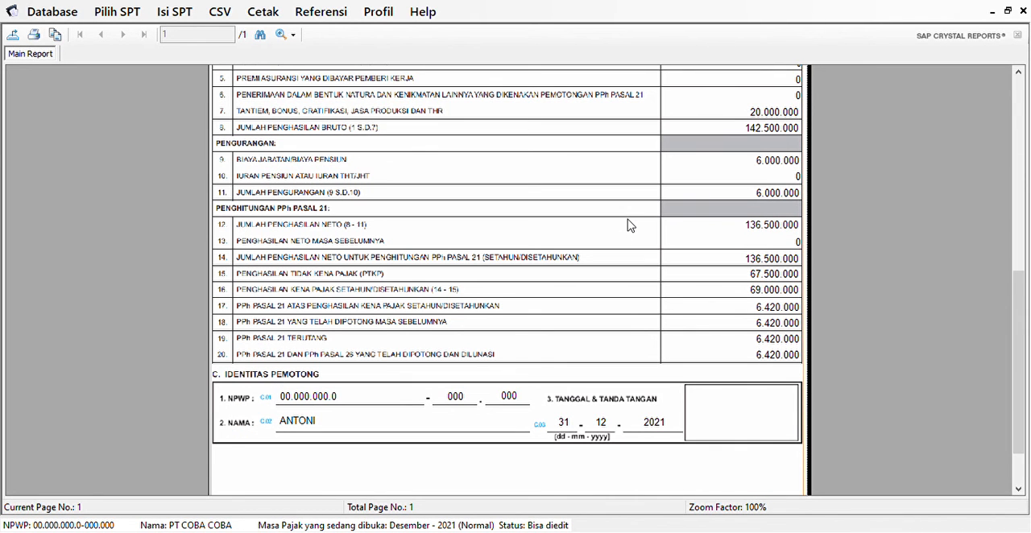
{"action": "scroll", "coordinate": [629, 224], "scroll_direction": "down", "scroll_amount": 1}
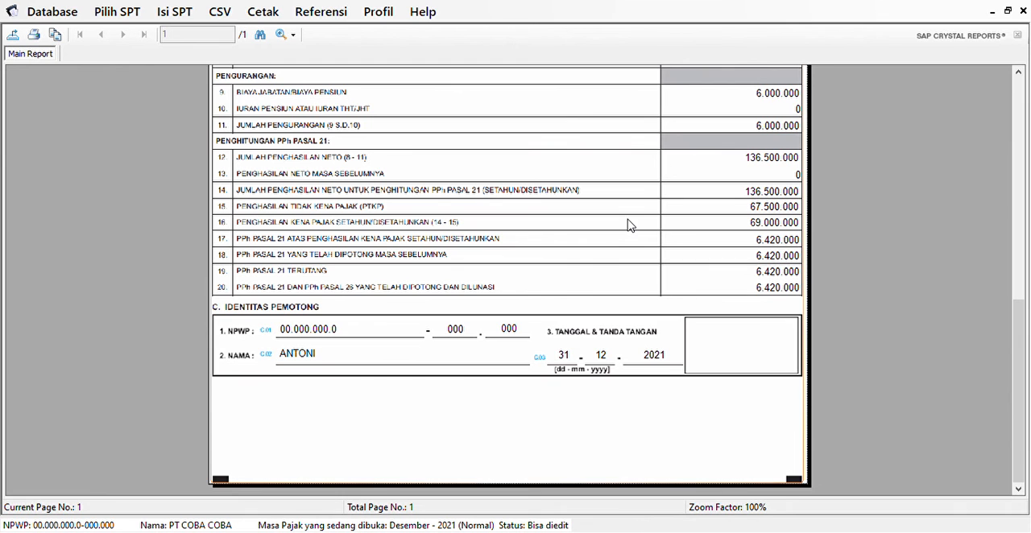
{"action": "scroll", "coordinate": [628, 224], "scroll_direction": "up", "scroll_amount": 9}
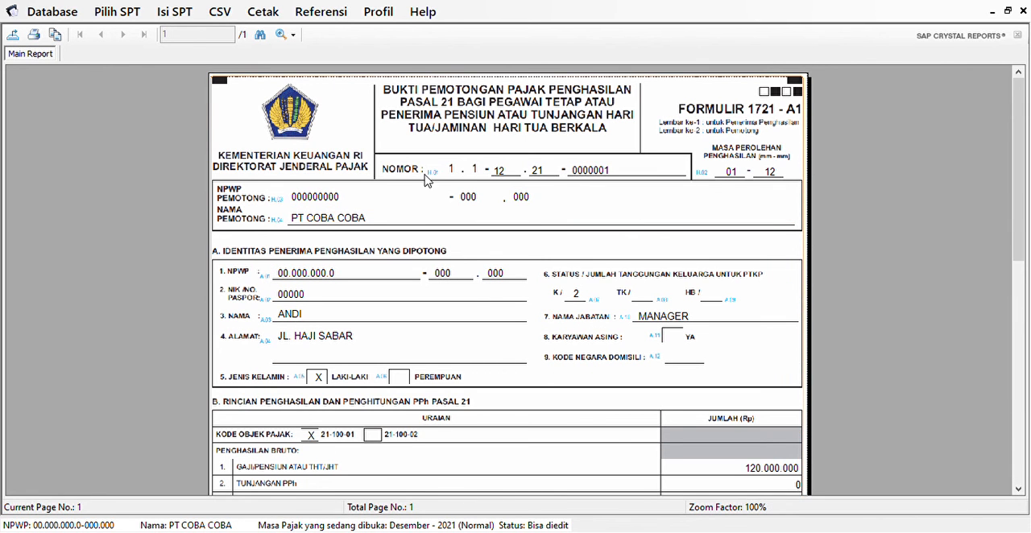
{"action": "left_click", "coordinate": [1023, 11]}
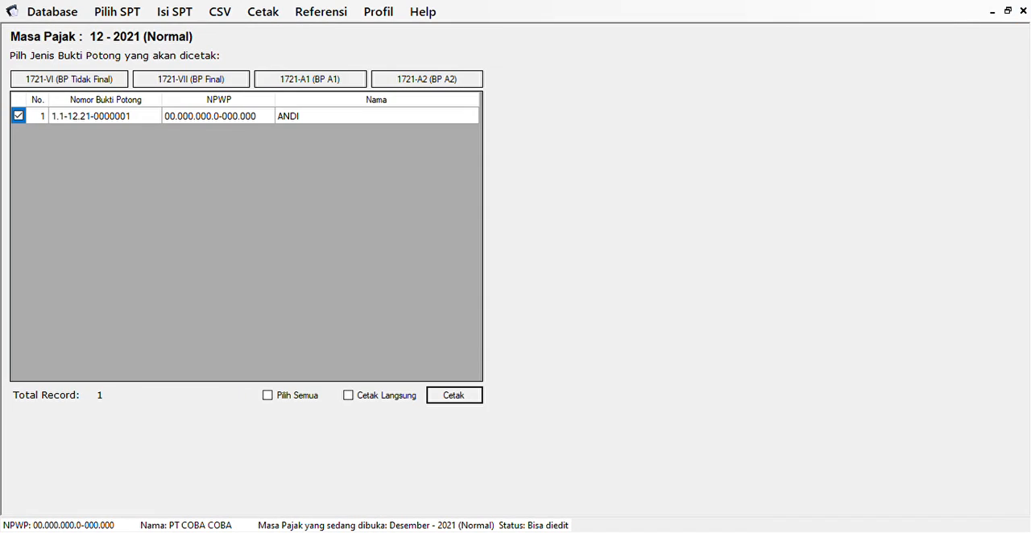
Export the Bukti Potong A1 data for Masa Pajak 12-2021 to CSV, and close the export window.
{"action": "left_click", "coordinate": [1024, 10]}
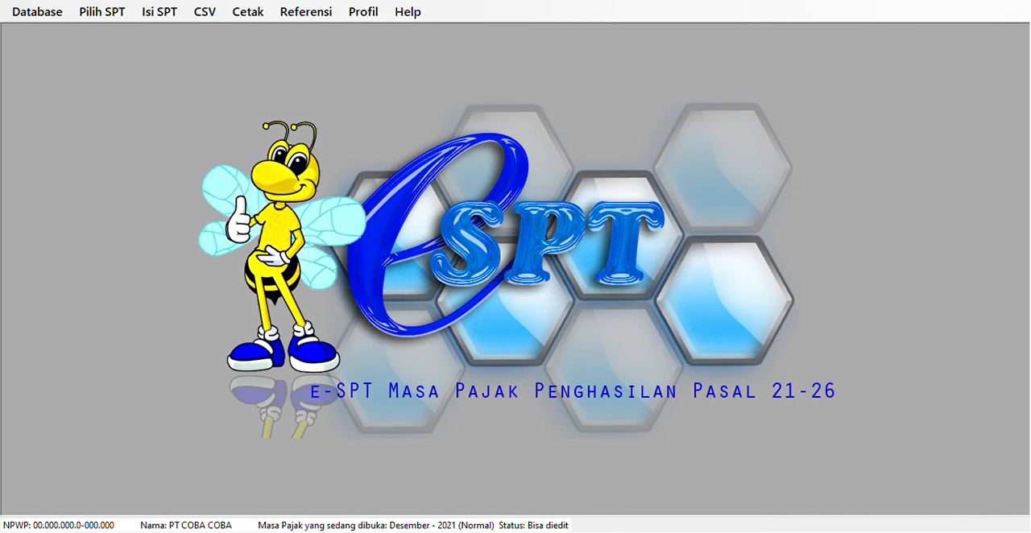
{"action": "left_click", "coordinate": [203, 12]}
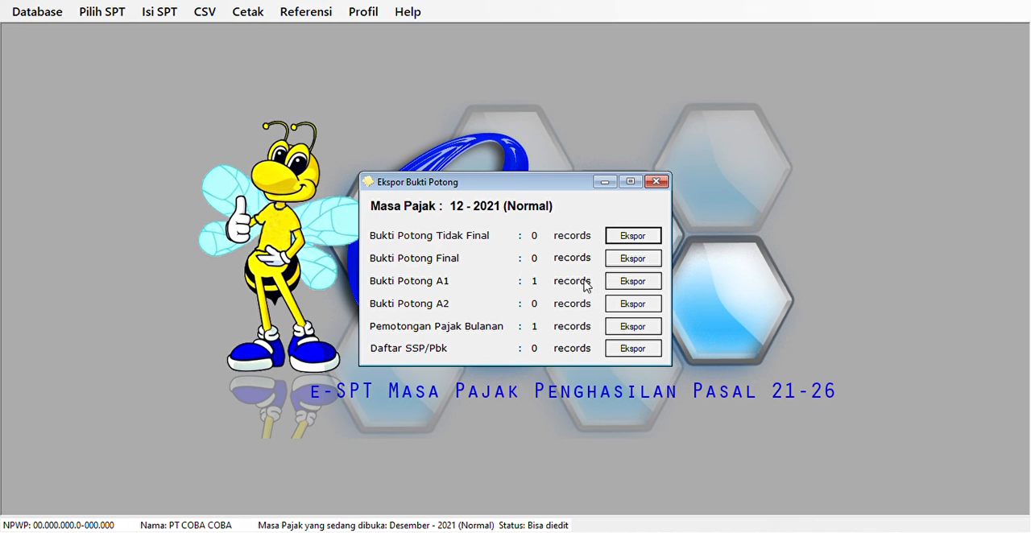
{"action": "left_click", "coordinate": [637, 284]}
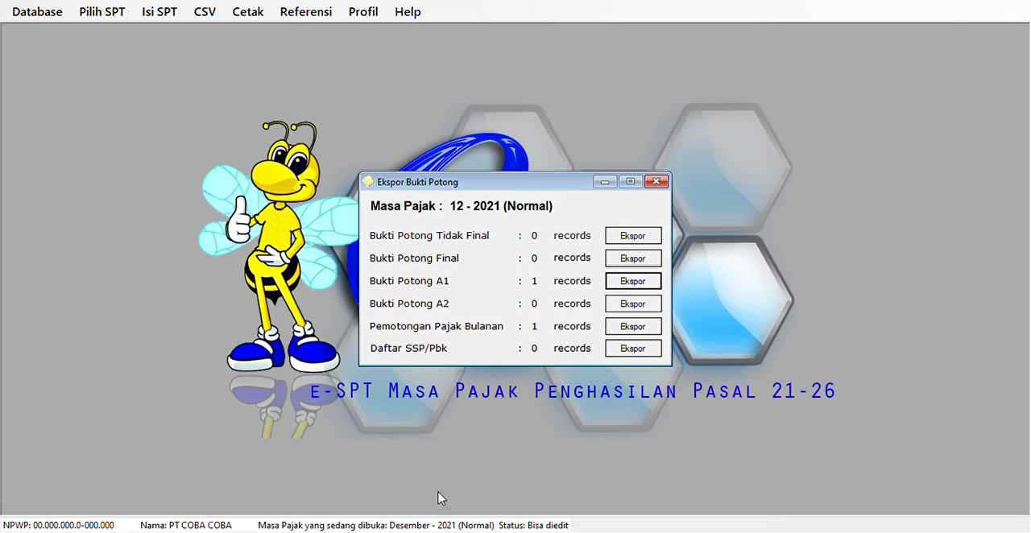
{"action": "left_click", "coordinate": [446, 532]}
{"action": "left_click", "coordinate": [654, 180]}
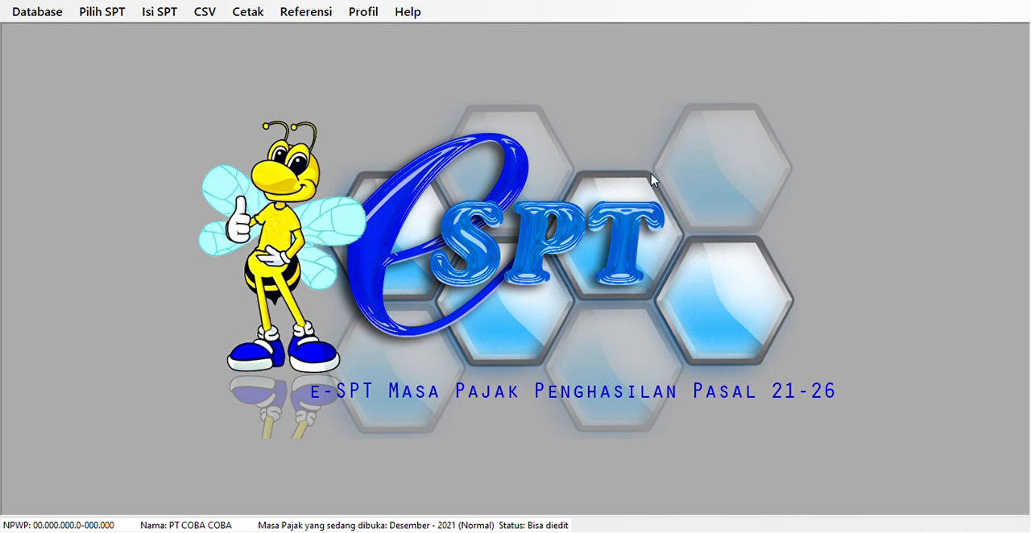
Open the Daftar Bukti Potong A1 list of withholding slips for permanent employees and pension recipients.
{"action": "left_click", "coordinate": [206, 11]}
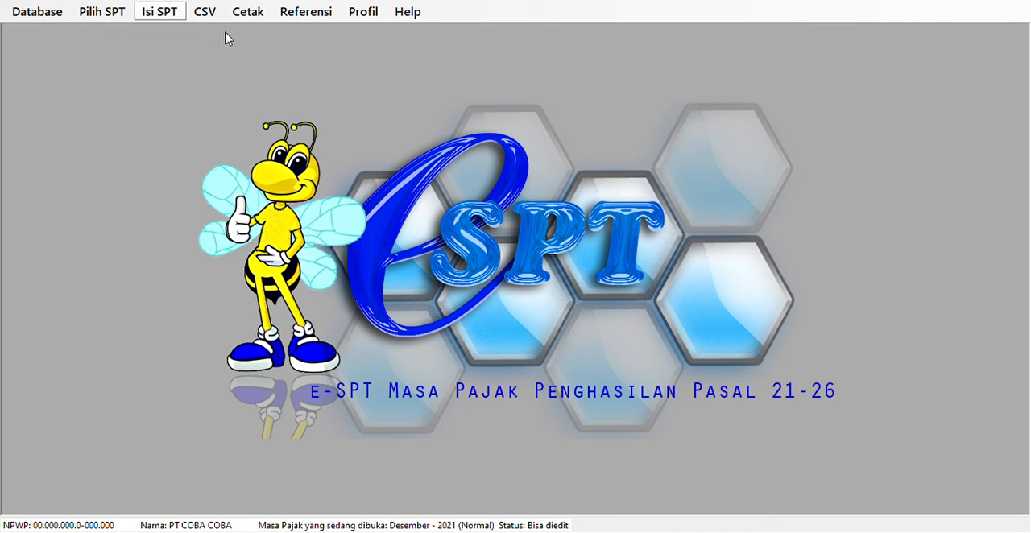
{"action": "left_click", "coordinate": [427, 69]}
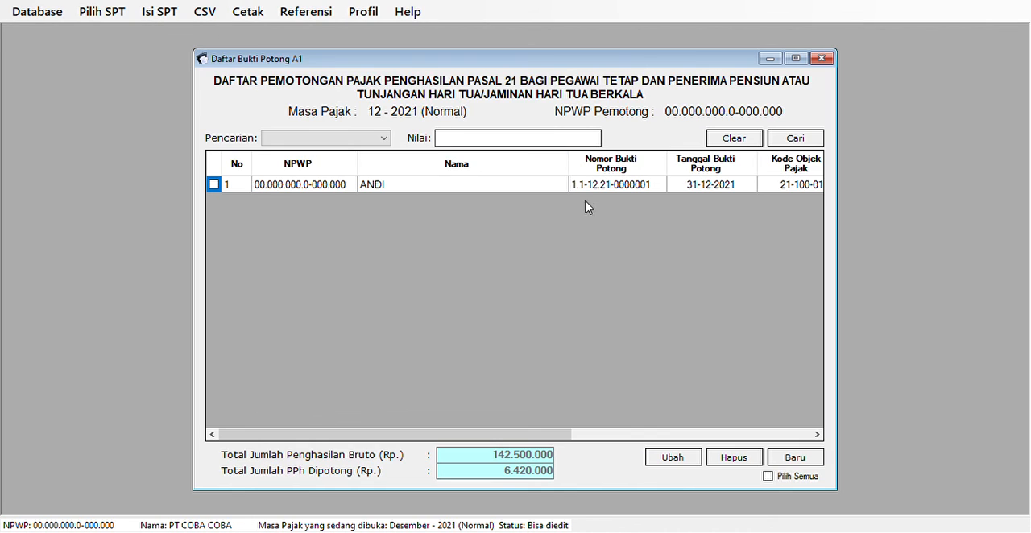